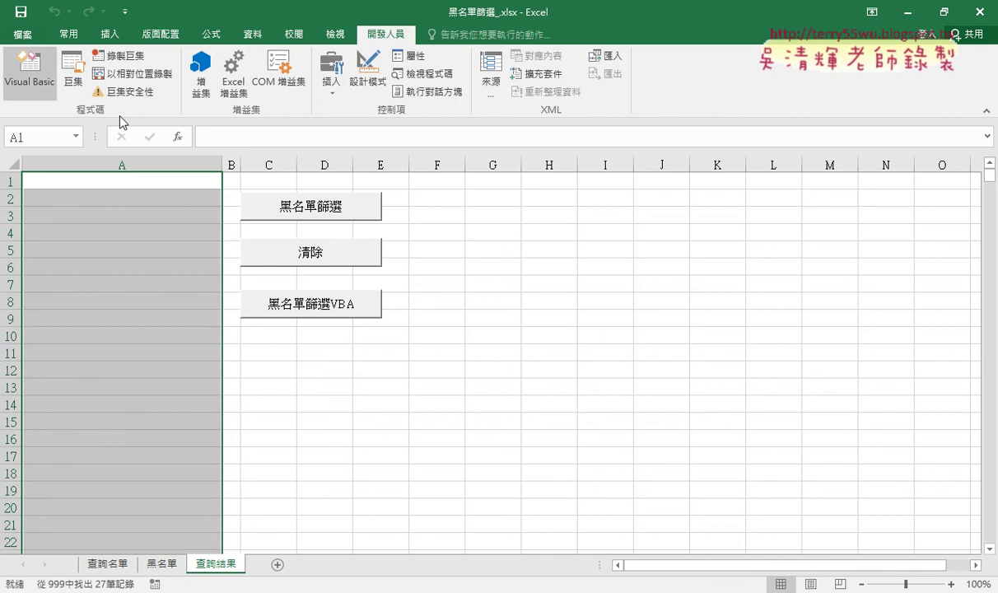
- Open the VBA editor from the Developer tab and select the existing 黑名單篩選 macro code in Module1
left_click(45, 86)
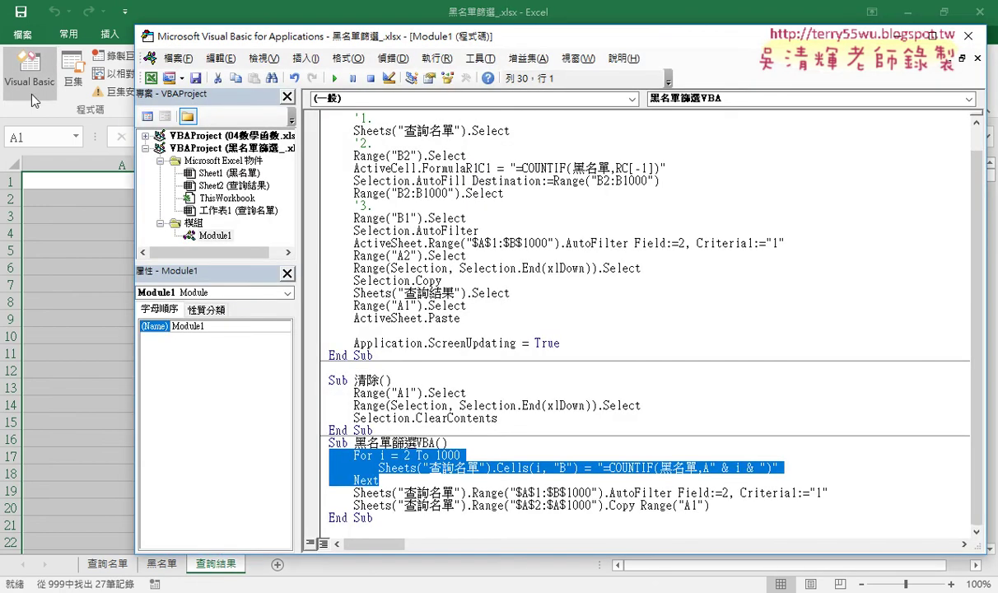
scroll(421, 317, "up", 1)
mouse_move(561, 368)
left_mouse_down()
mouse_move(481, 368)
mouse_move(316, 145)
left_mouse_up()
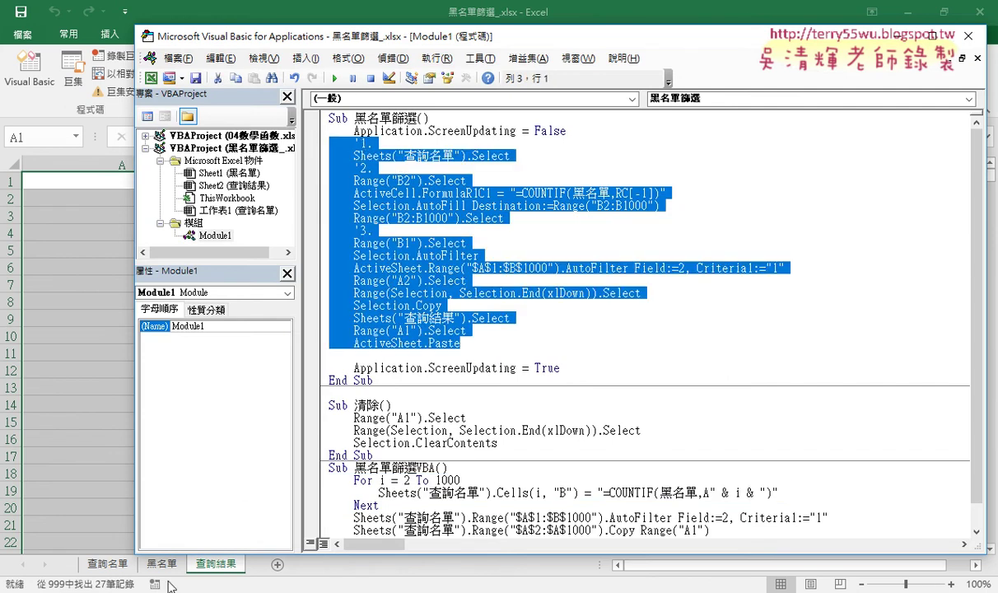
- In the Google Docs document, select the commented code from the step-1 comment through ActiveSheet.Paste
mouse_move(173, 591)
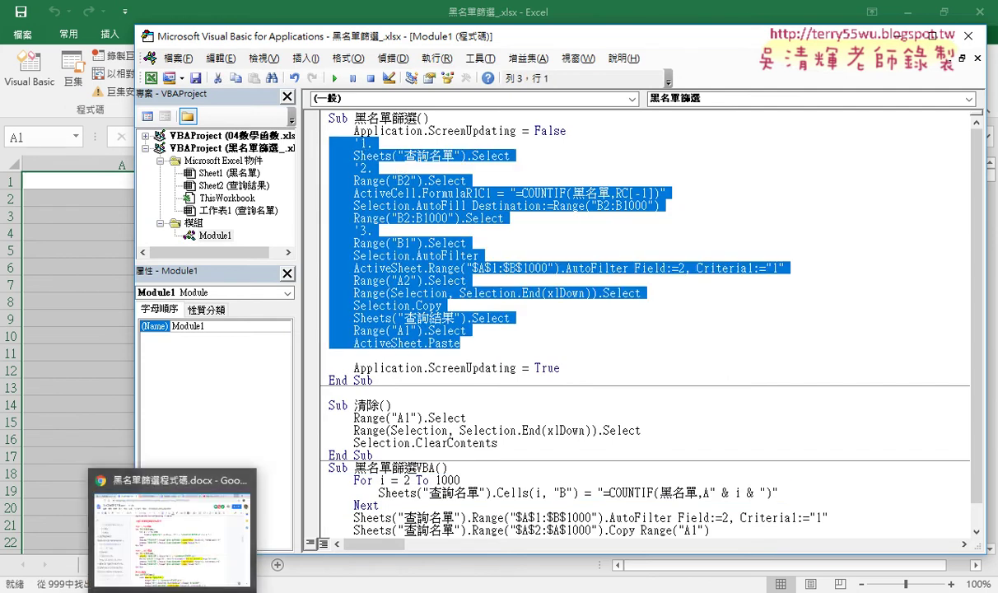
left_click(172, 528)
scroll(391, 393, "up", 3)
scroll(391, 392, "up", 2)
scroll(390, 393, "up", 1)
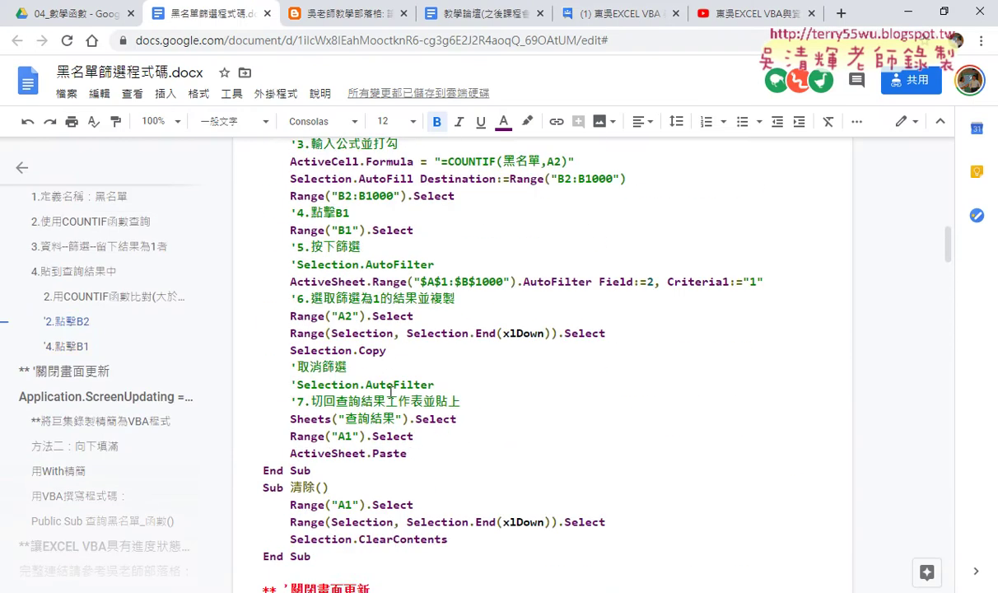
scroll(390, 393, "up", 2)
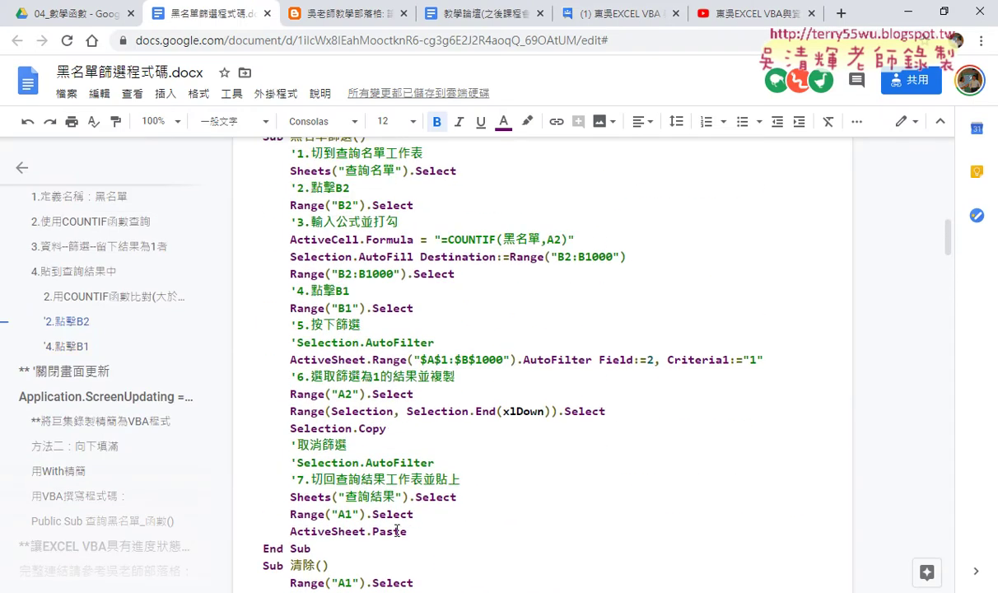
left_click_drag(417, 531, 256, 155)
key("ctrl+c")
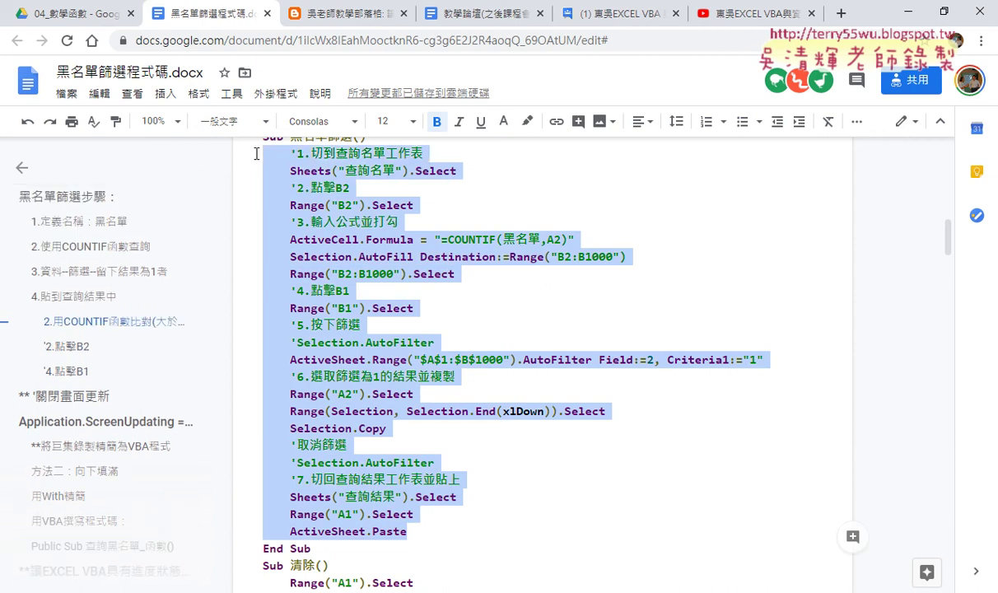
- Paste the commented code over the old macro and highlight the numbered step 1–4 comments
key("alt+Tab")
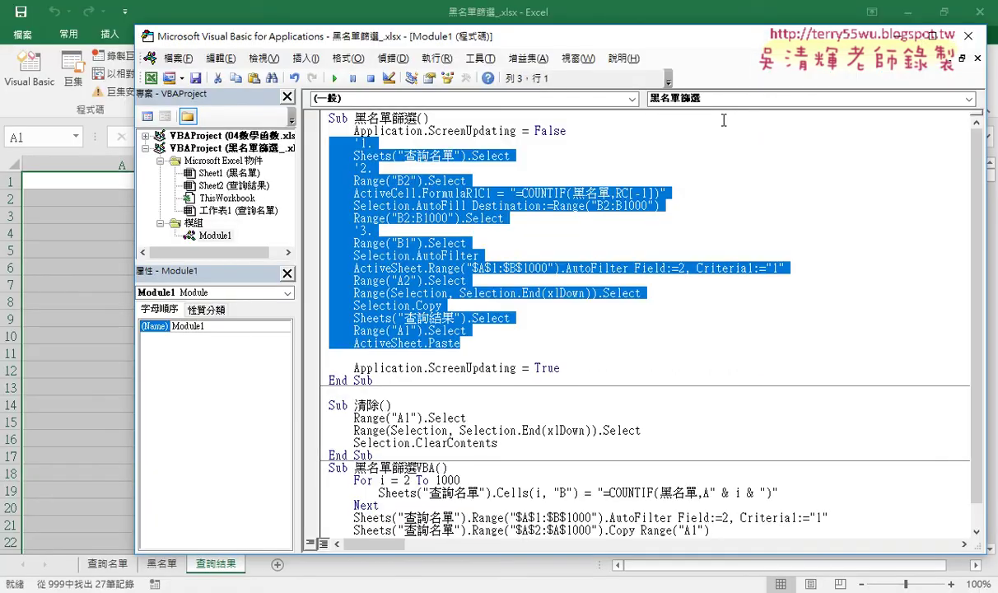
key("ctrl+v")
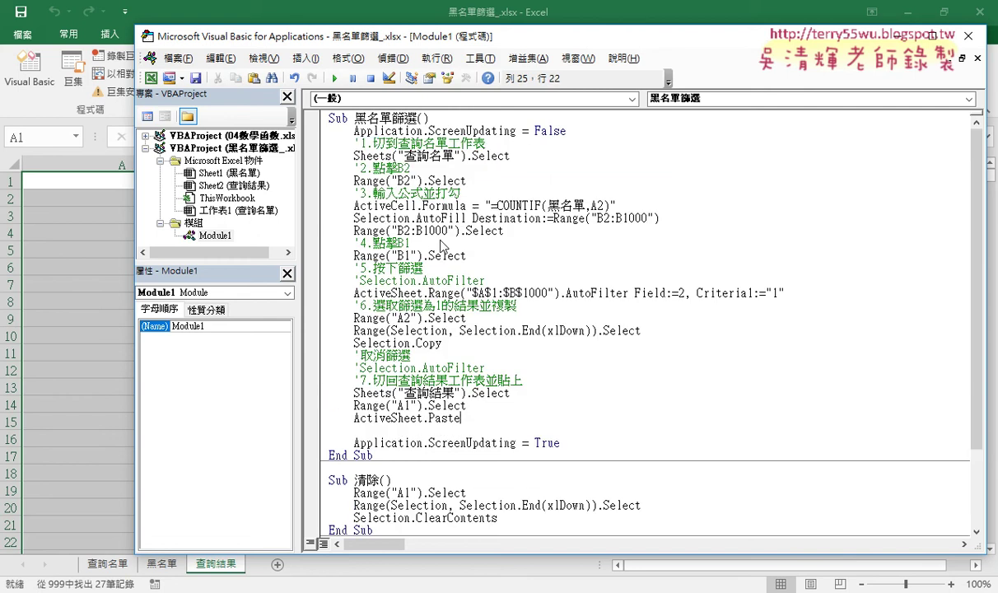
left_click_drag(486, 143, 364, 143)
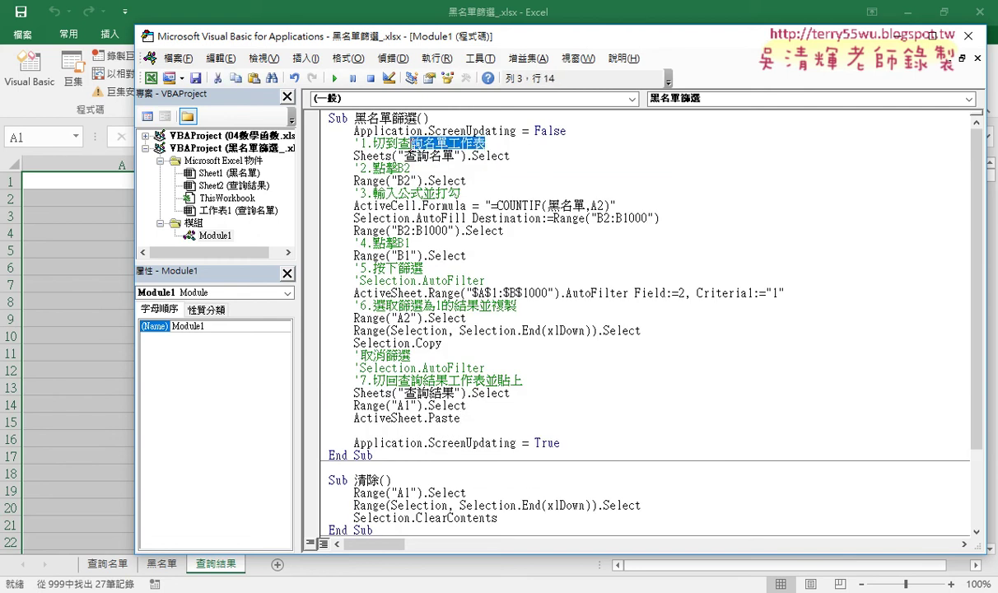
left_click_drag(410, 168, 366, 168)
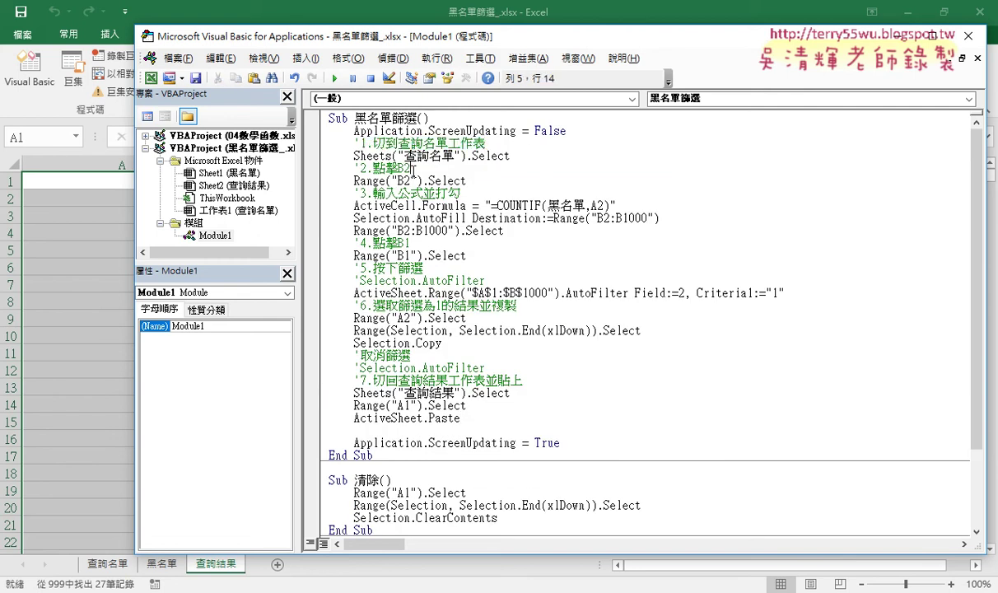
left_click_drag(483, 193, 330, 193)
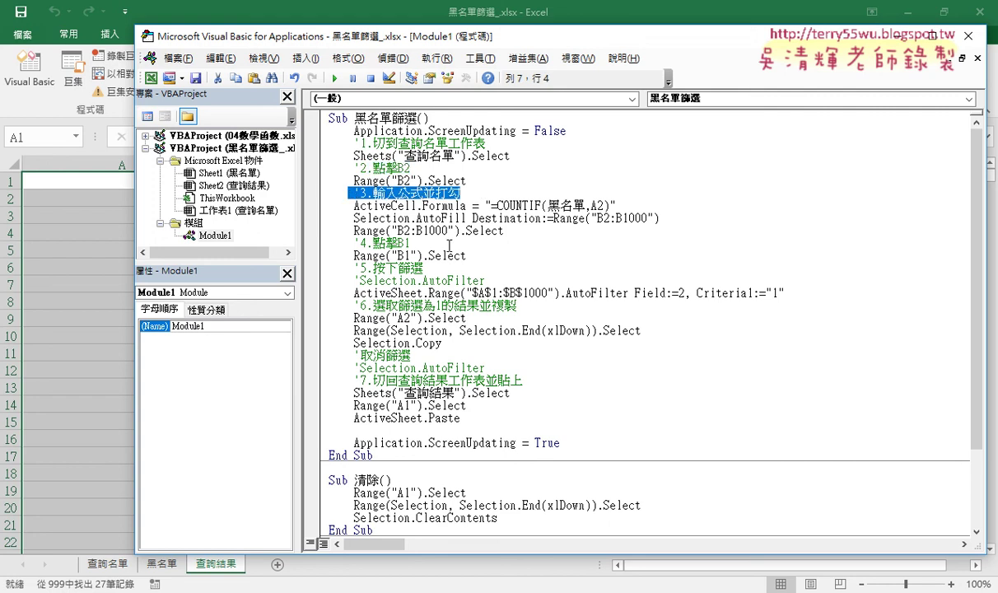
left_click_drag(412, 243, 342, 243)
- Highlight the B1 selection line, the Sheets call, the Range keyword and .Select to explain them
left_click(317, 255)
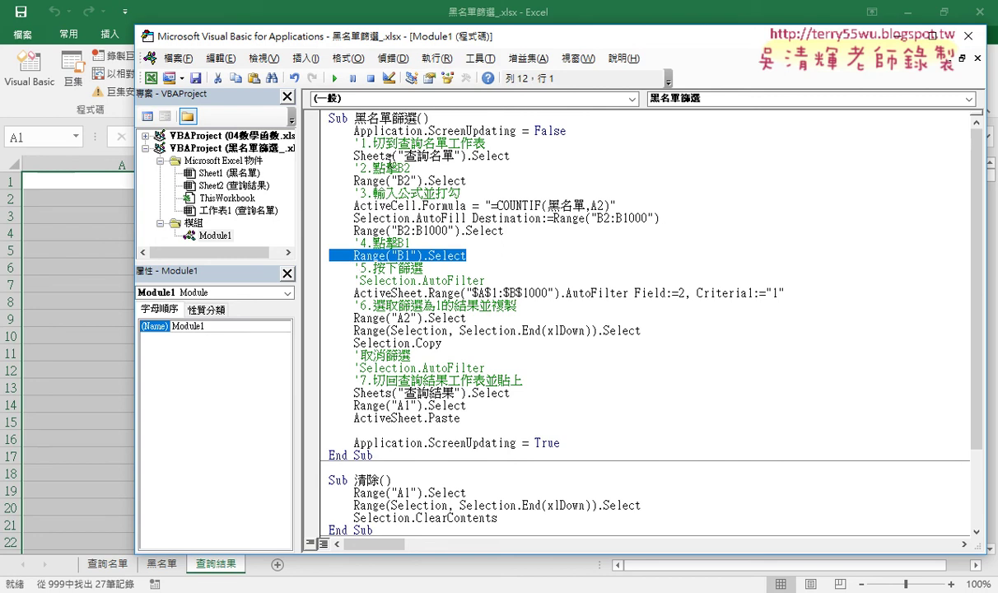
left_click_drag(350, 156, 399, 156)
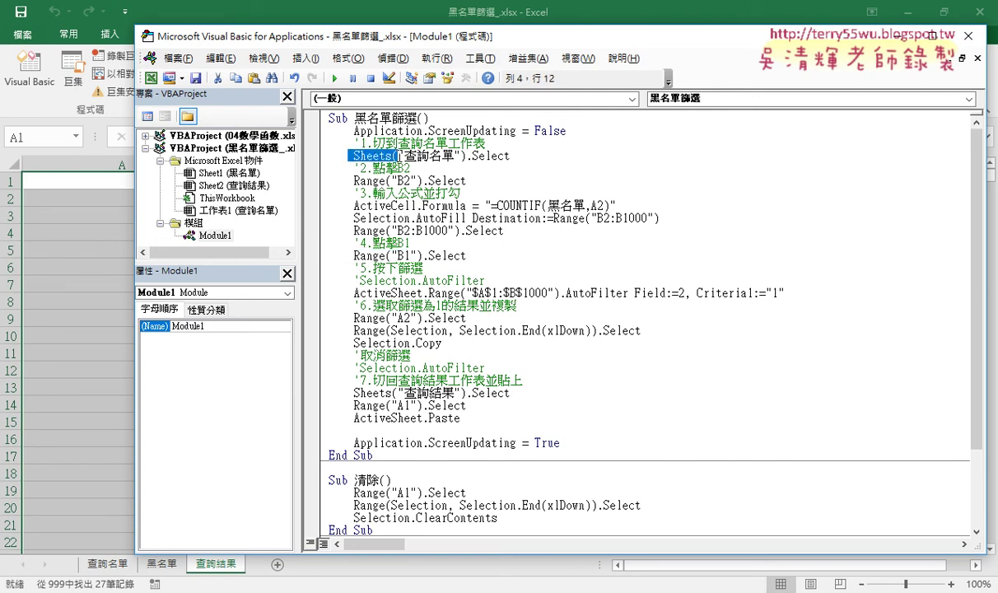
left_click_drag(354, 181, 388, 181)
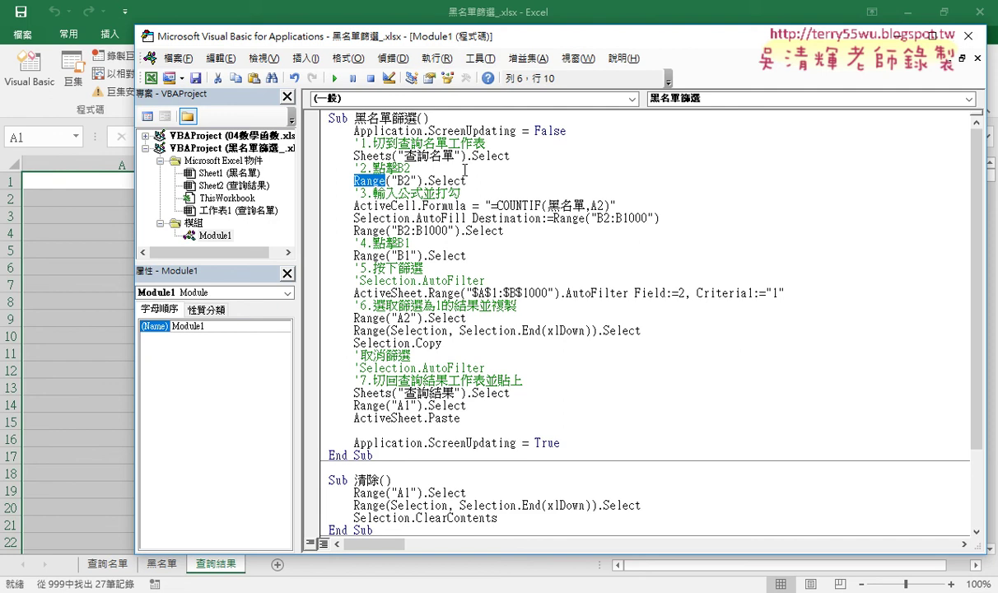
left_click_drag(511, 156, 466, 155)
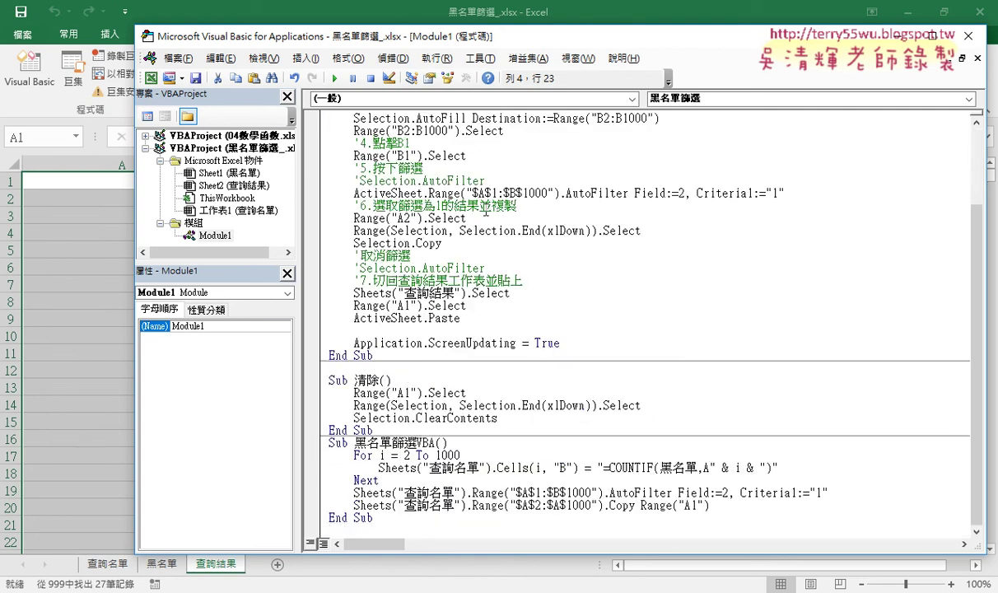
- Highlight the 黑名單篩選VBA macro's For…Next COUNTIF loop and its AutoFilter line
left_click(722, 506)
left_click_drag(722, 506, 330, 445)
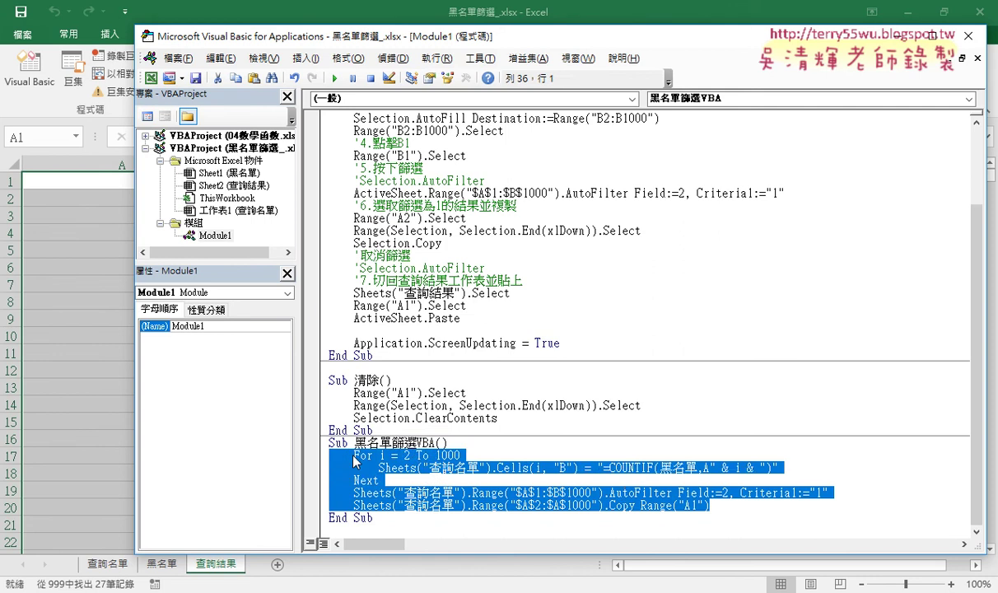
left_click(504, 452)
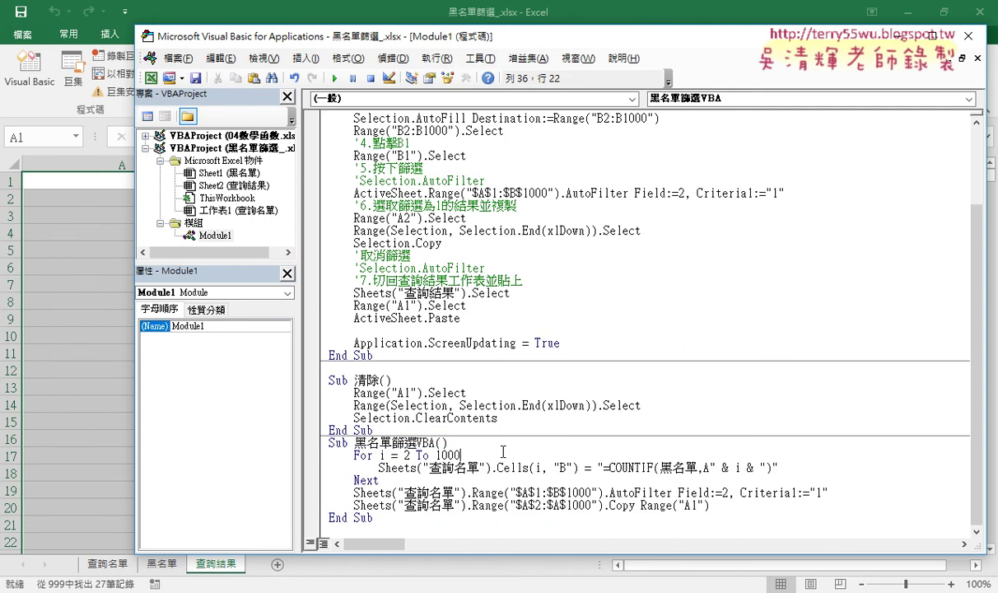
left_click_drag(379, 481, 329, 454)
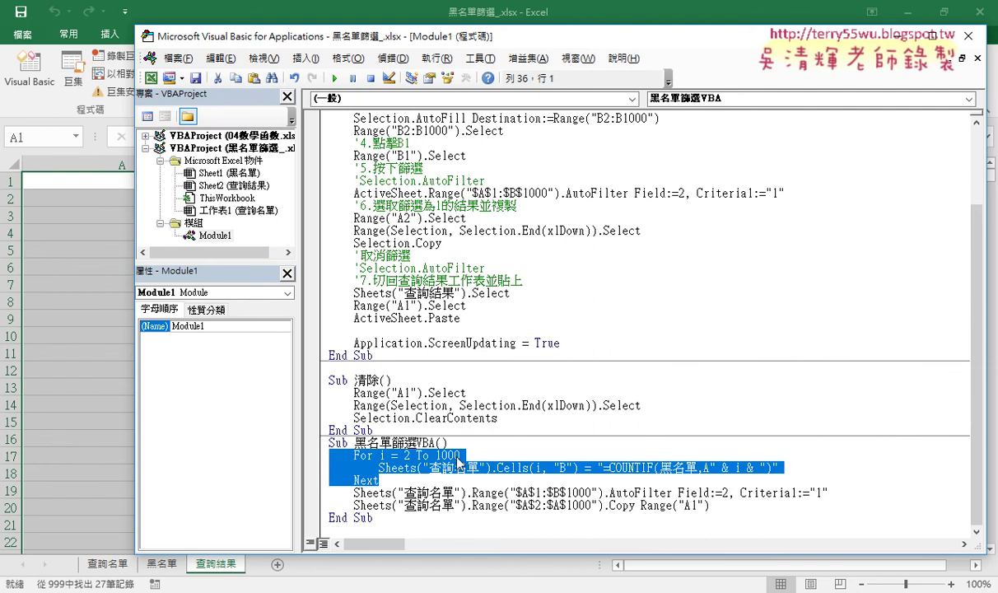
mouse_move(831, 493)
left_mouse_down()
mouse_move(283, 501)
mouse_move(272, 492)
left_mouse_up()
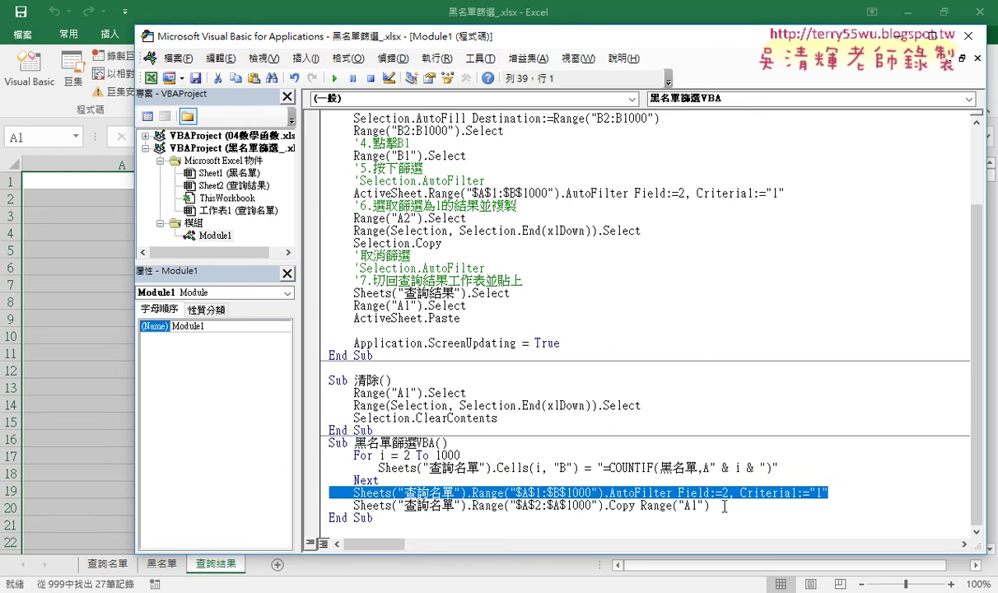
- Highlight the A2:A1000 copy line, then run 黑名單篩選VBA from its button in Excel
left_click_drag(710, 505, 312, 512)
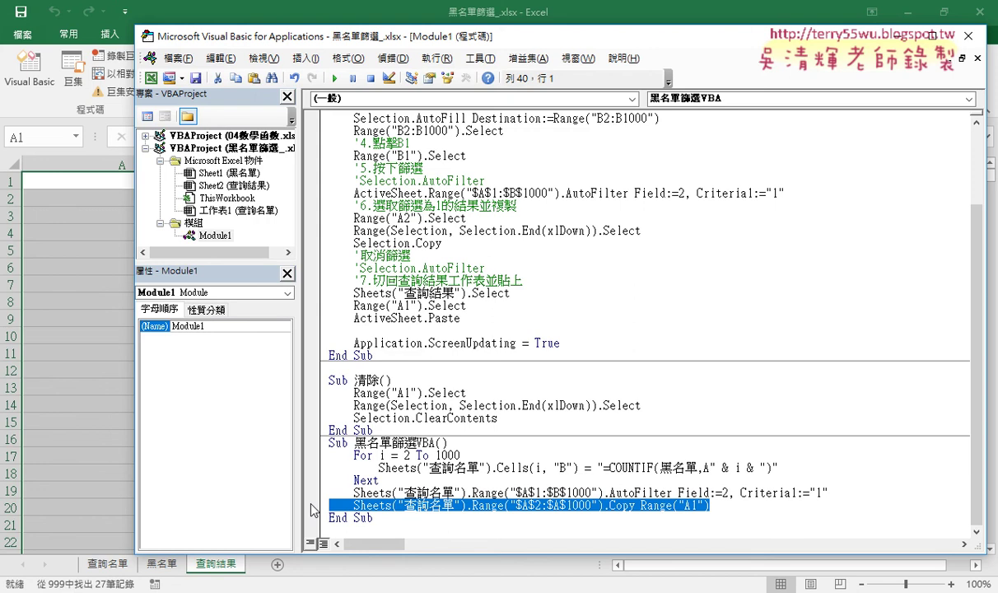
left_click(115, 421)
left_click(331, 306)
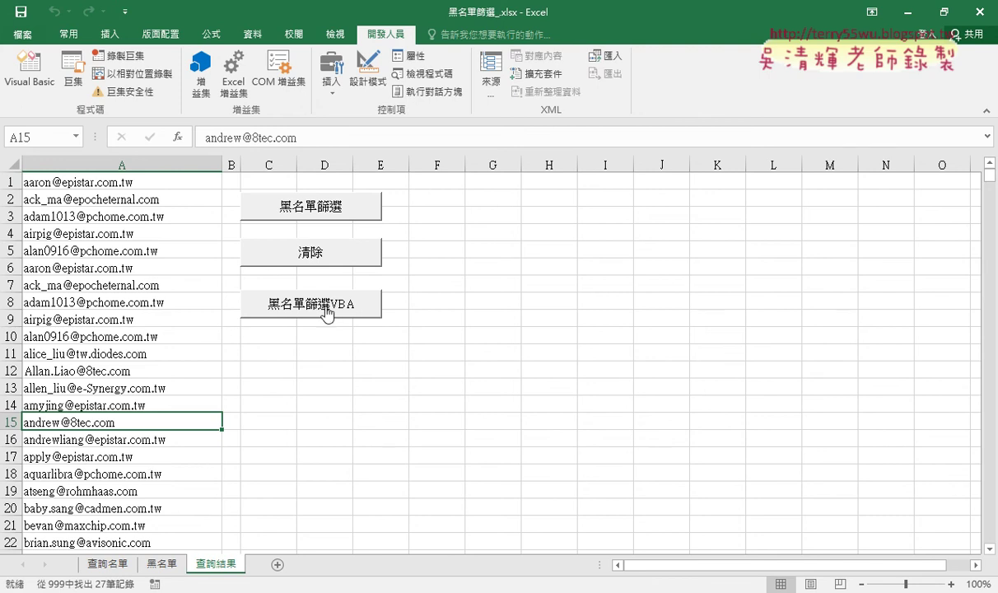
- Turn off the filter on the 查詢名單 sheet to show all 970 rows, then reopen the VBA editor
left_click(108, 564)
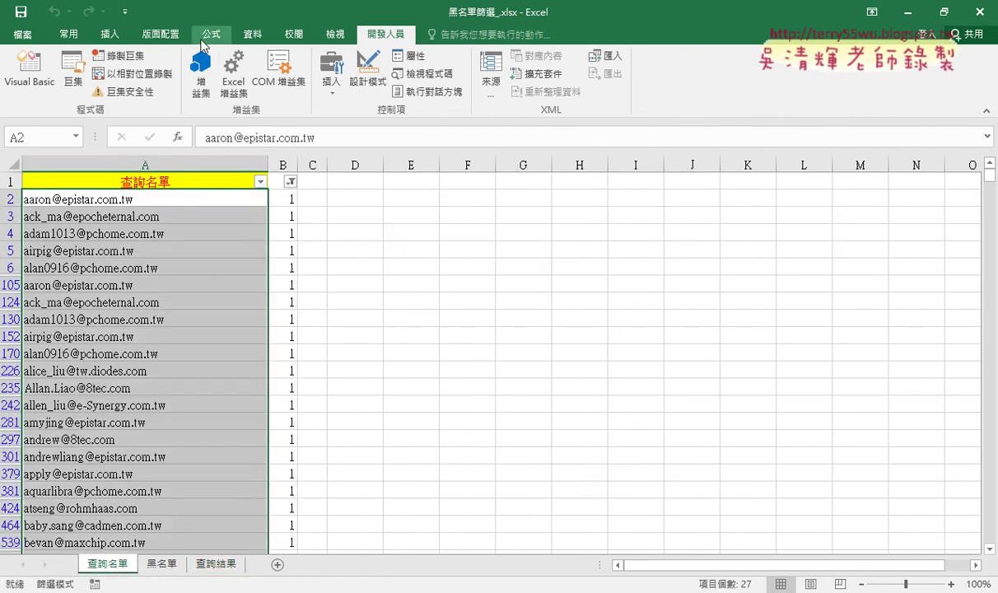
left_click(252, 34)
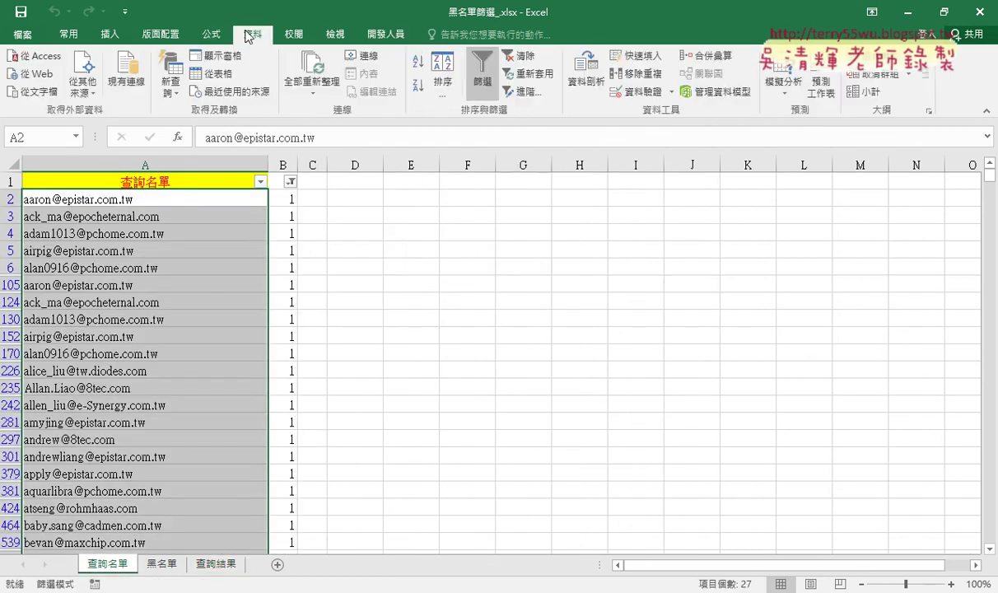
left_click(474, 81)
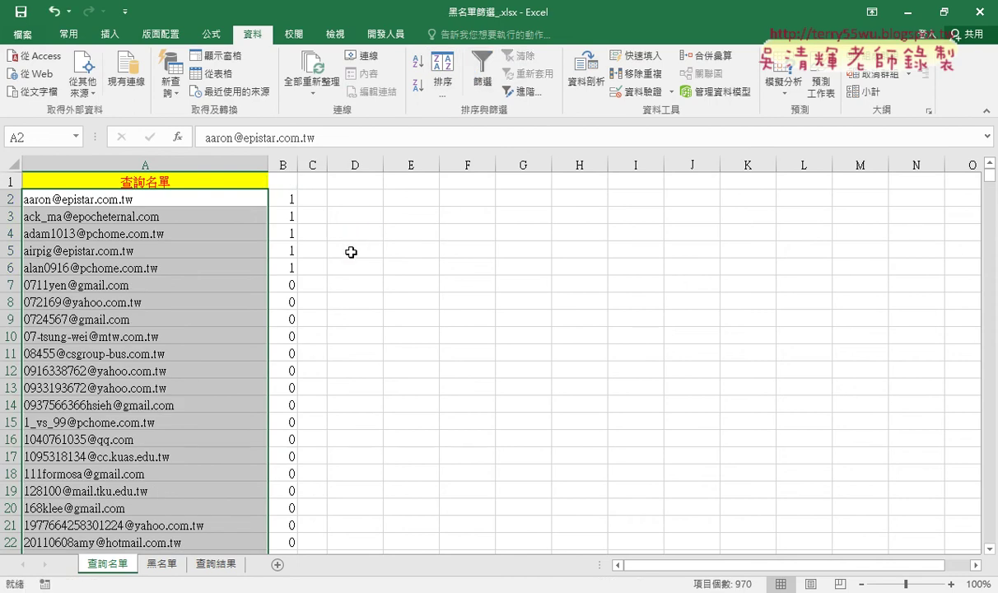
left_click(382, 37)
left_click(28, 70)
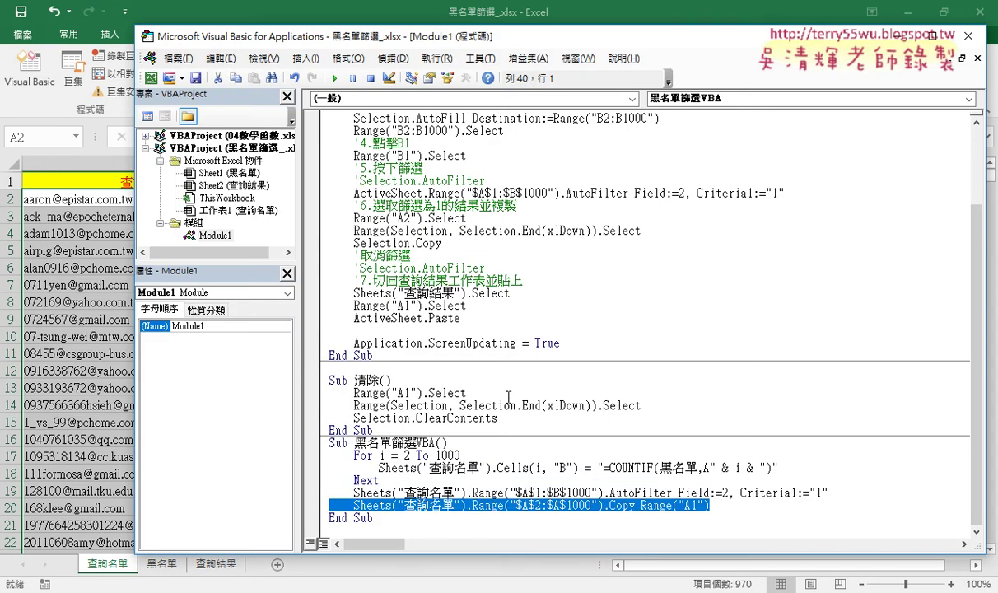
- Delete the body of the 黑名單篩選VBA macro and rearrange the editor to reveal the sheet
left_click(423, 528)
scroll(424, 528, "down", 2)
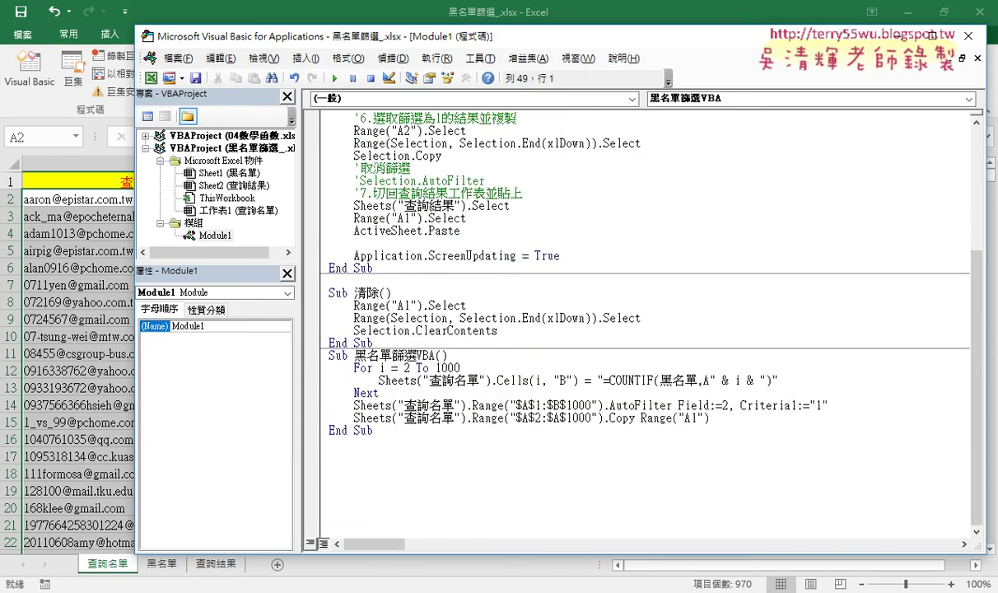
scroll(430, 330, "down", 4)
mouse_move(710, 281)
left_mouse_down()
mouse_move(582, 281)
mouse_move(301, 229)
left_mouse_up()
key("Delete")
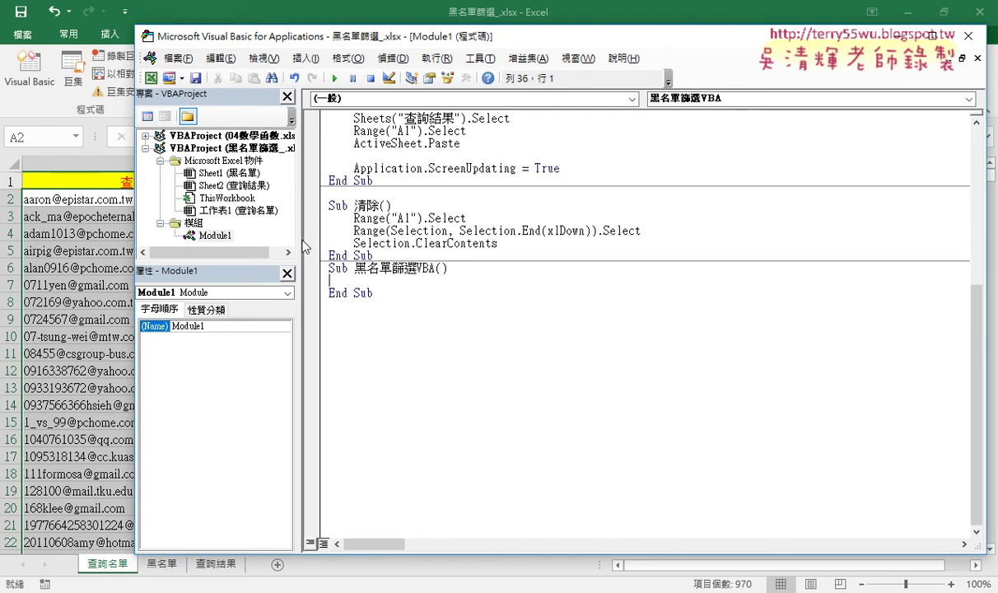
left_click_drag(304, 247, 272, 247)
left_click_drag(328, 43, 504, 45)
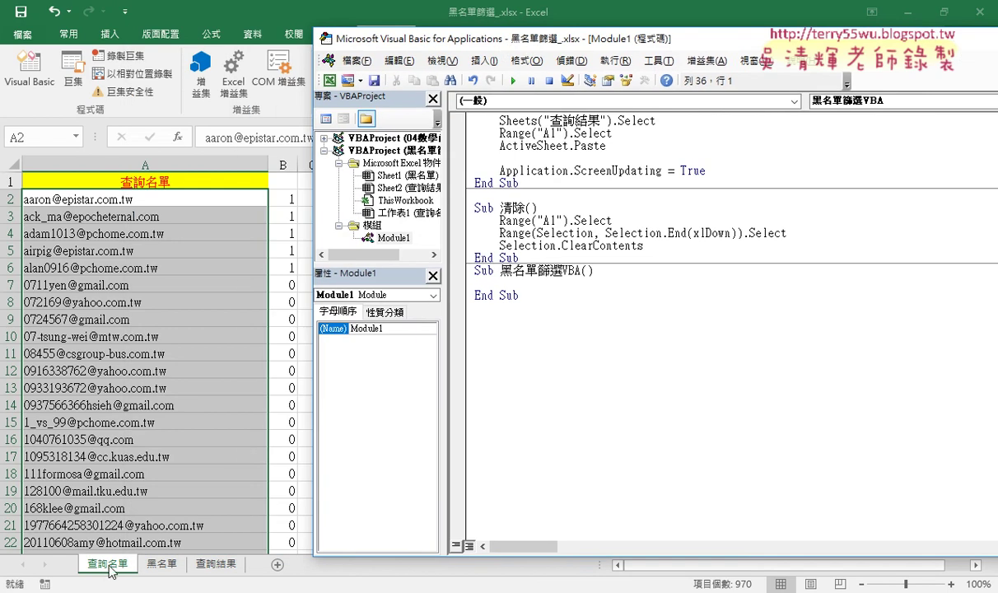
- Type a For i = 2 To 1000 … Next loop containing cells(i,"B")=""
key("Tab")
type("for i")
type("=2 ")
type("to ")
type("1000")
key("Return")
key("Return")
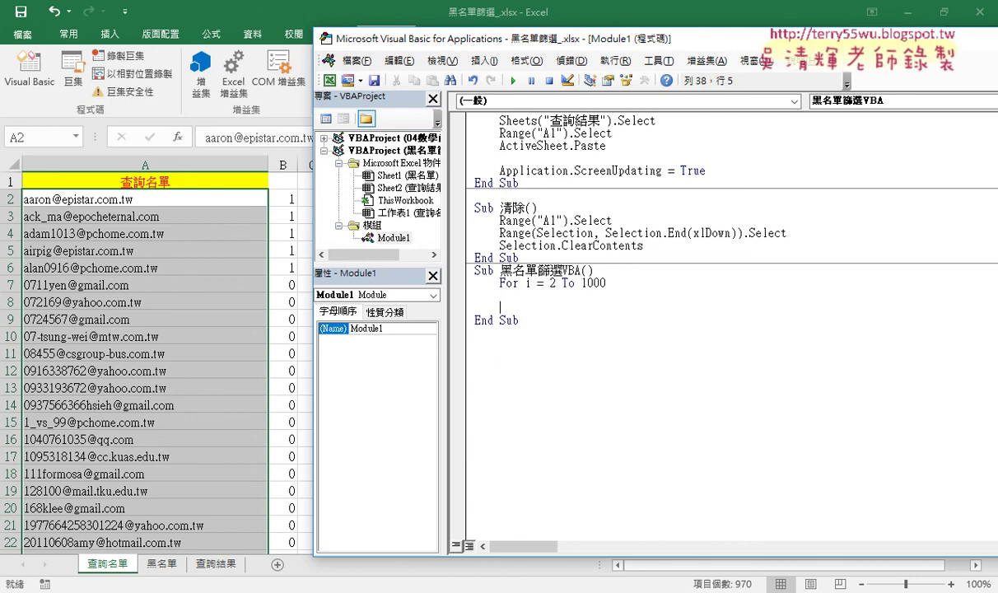
type("next")
key("Up")
key("Tab")
type("cell")
type("s(")
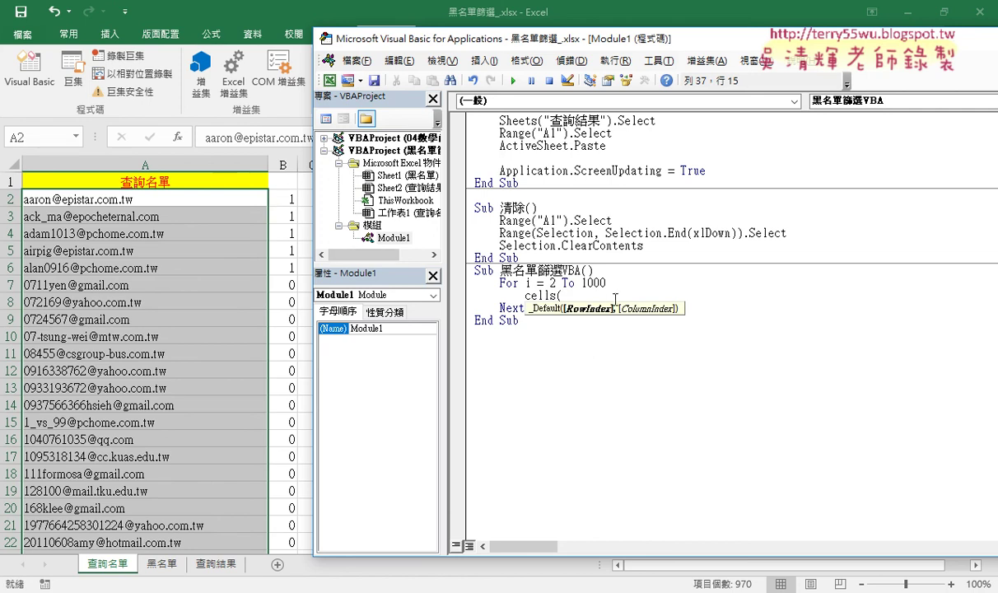
type("i,\"")
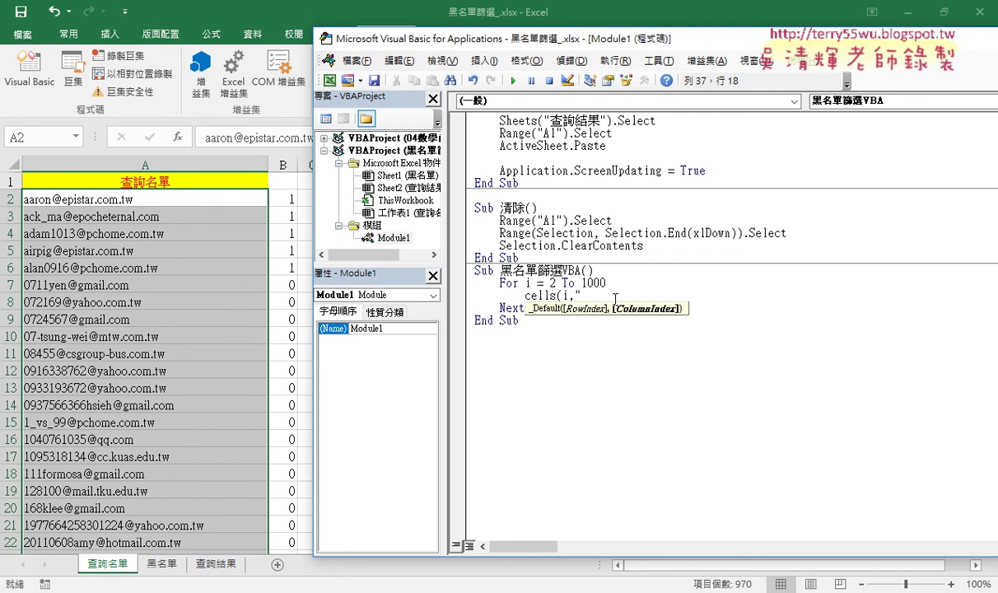
type("B\")")
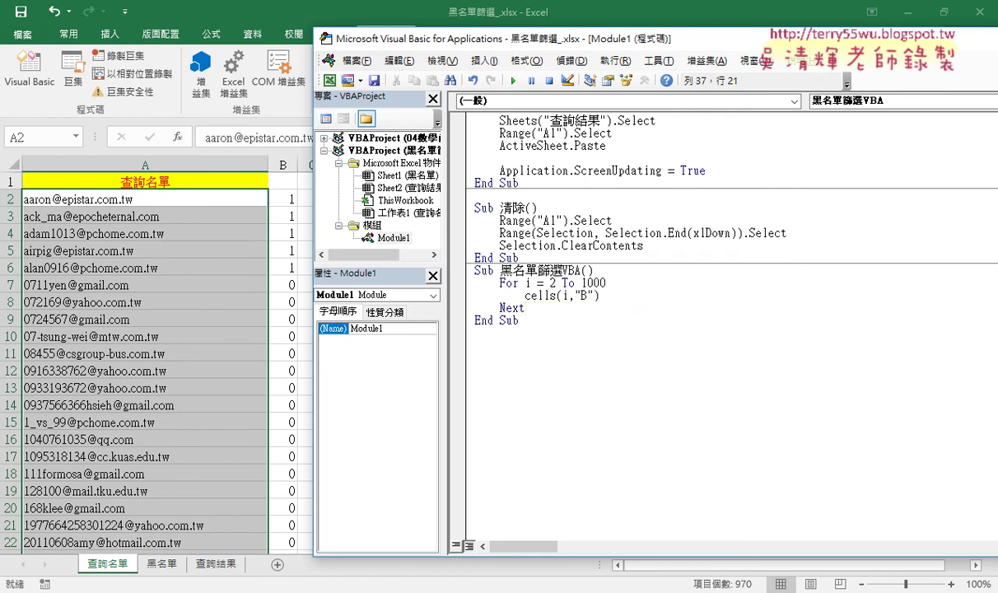
type("=\"\"")
- Copy the COUNTIF formula of cell B2 from the formula bar
left_click(702, 378)
left_click(274, 198)
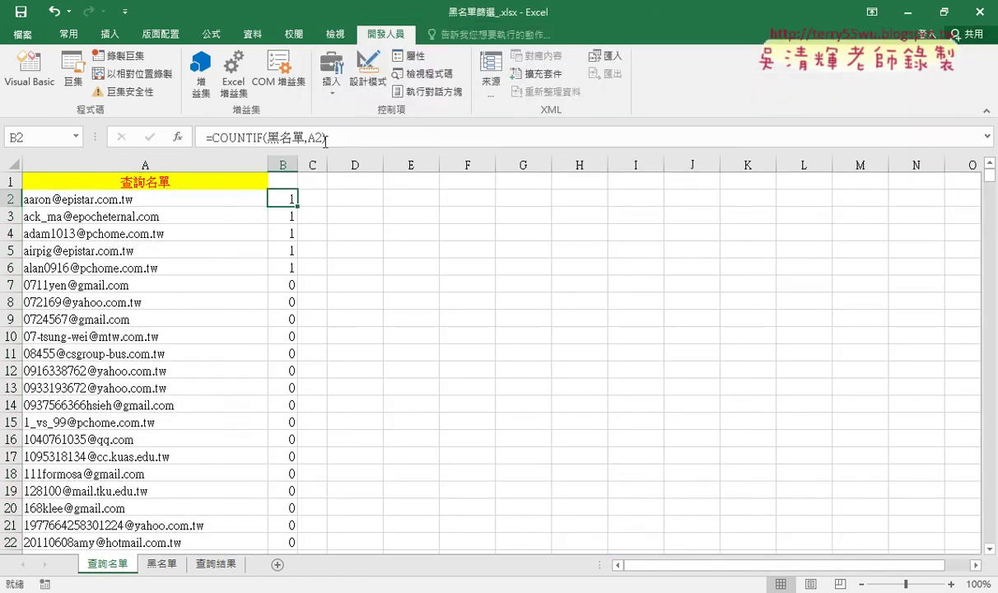
left_click_drag(325, 139, 206, 138)
right_click(239, 137)
left_click(272, 163)
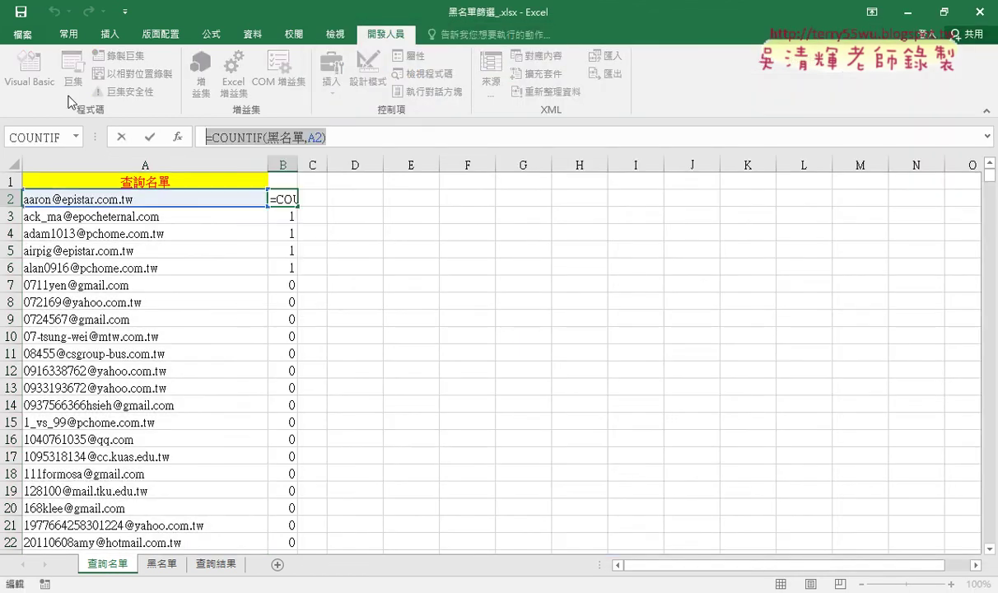
left_click(116, 137)
left_click(29, 70)
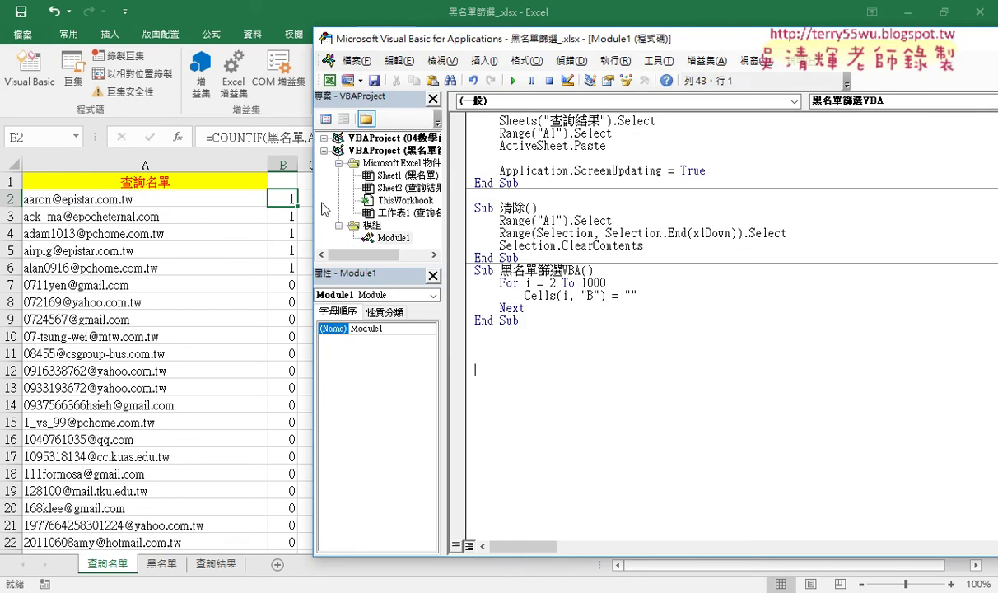
- Paste the COUNTIF formula between the quotes and replace its row 2 with " & i & "
right_click(632, 295)
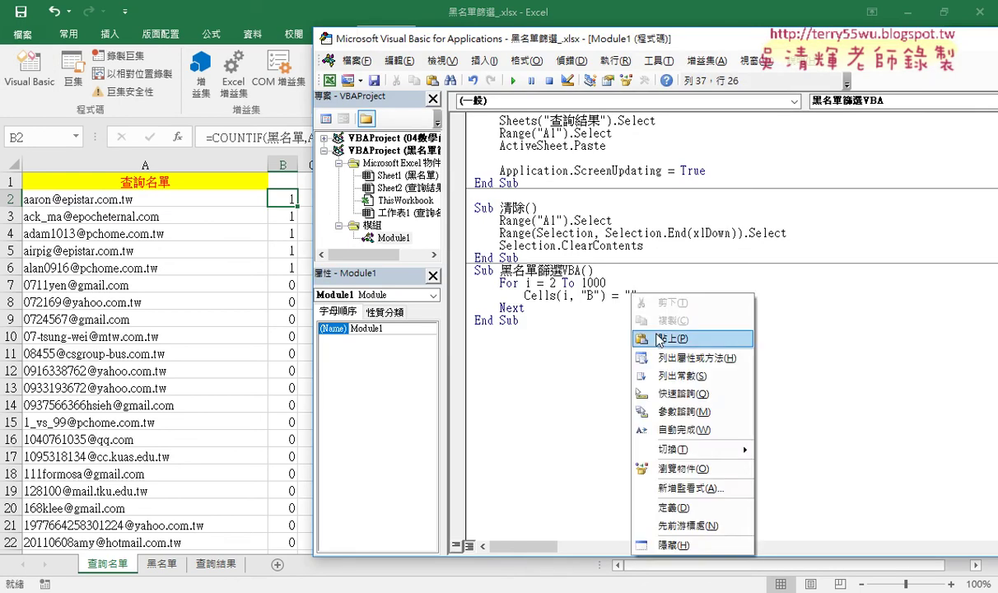
left_click(661, 338)
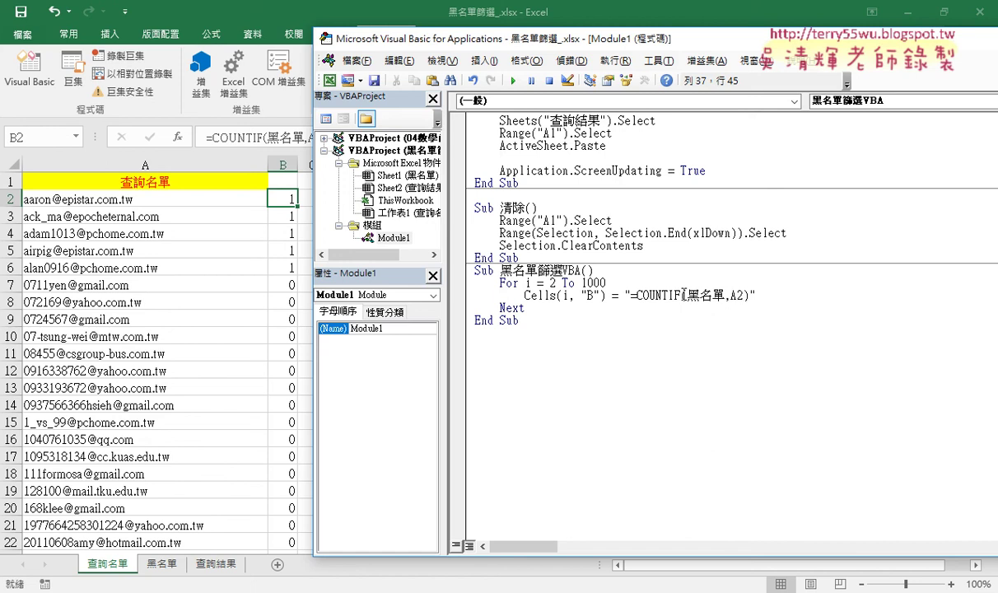
left_click_drag(745, 295, 737, 295)
type("\"\"")
key("Left")
type("&&")
key("Left")
type("i")
key("BackSpace")
key("BackSpace")
type("& i")
key("Right")
left_click(811, 395)
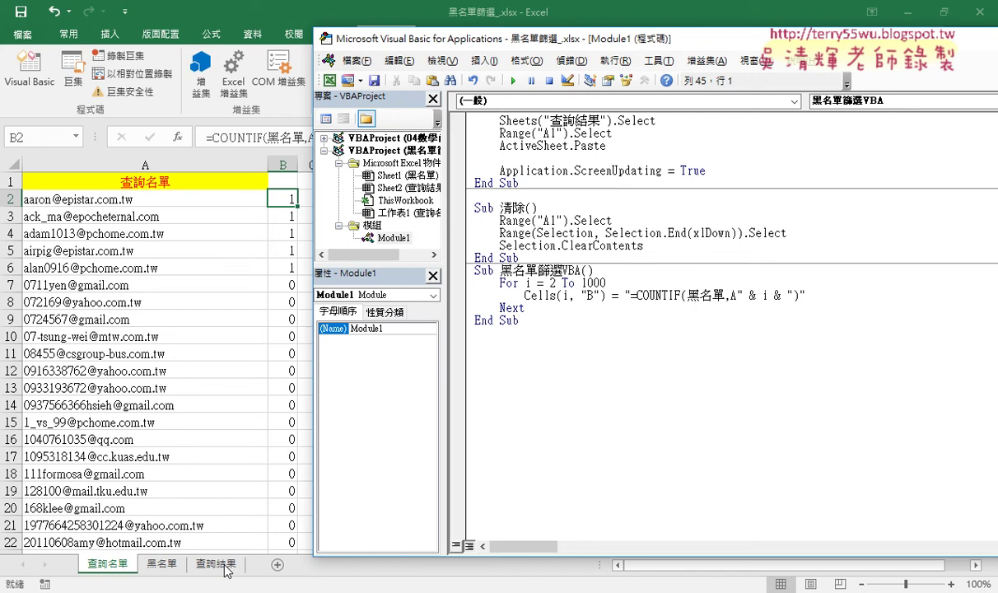
- Highlight the loop's Cells(i, "B") reference, then view the 查詢結果 sheet
left_click_drag(525, 295, 607, 295)
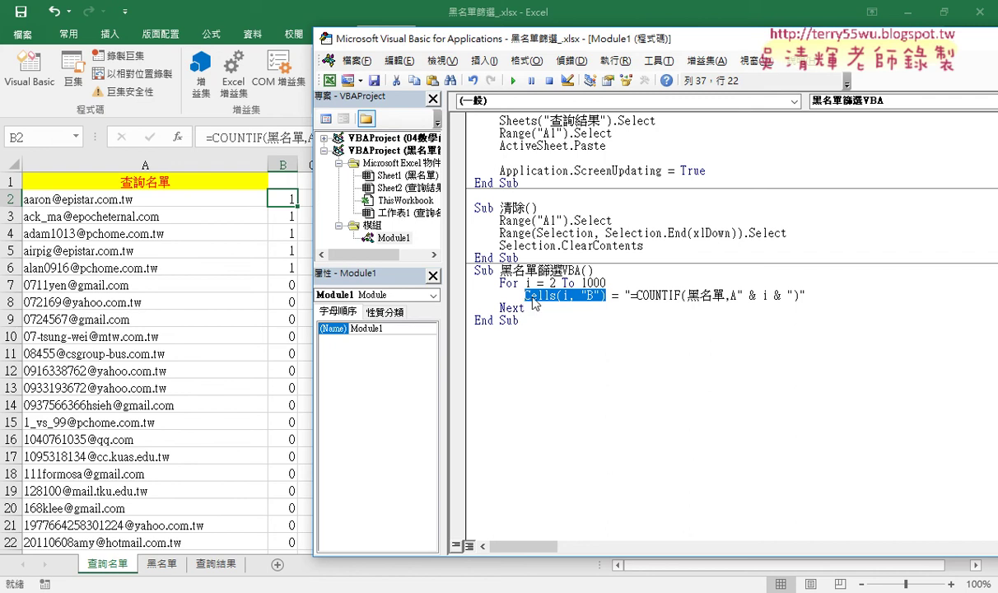
left_click(549, 295)
left_click_drag(613, 295, 524, 295)
left_click(216, 564)
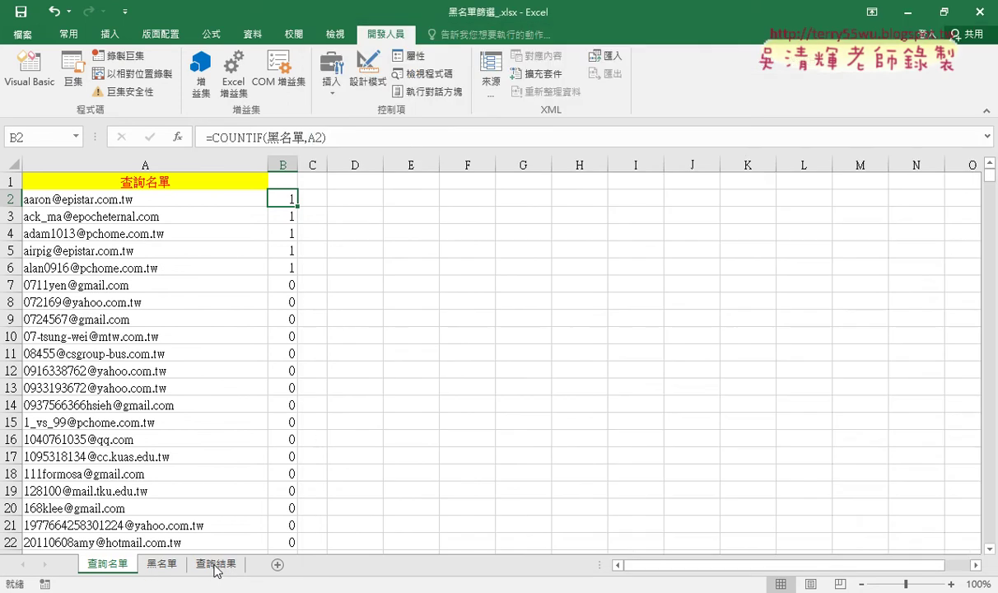
- Return to 查詢名單 and start typing Sheets() in front of Cells on the loop line
left_click(116, 567)
left_click(29, 70)
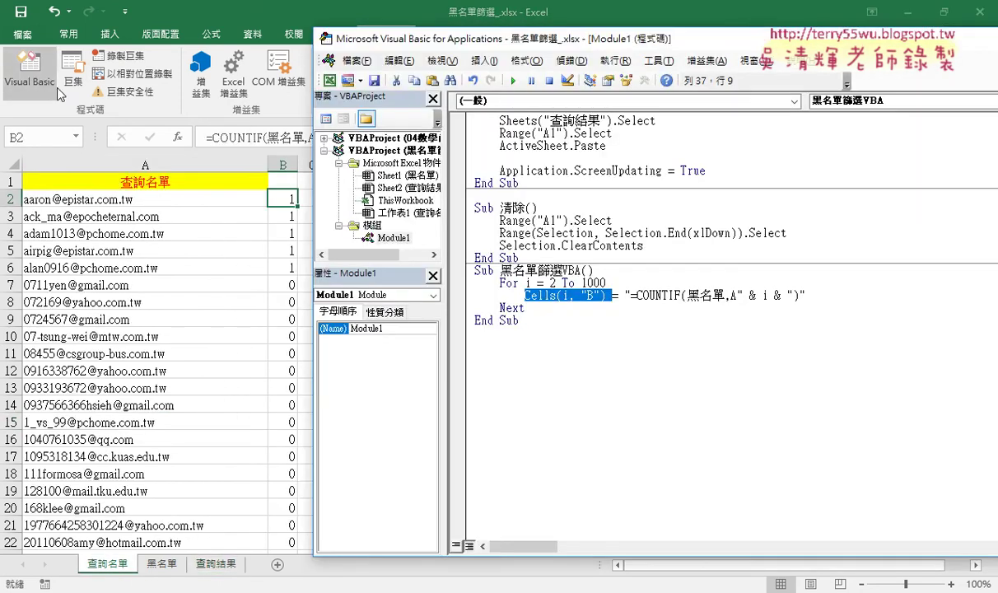
left_click(549, 282)
left_click(525, 295)
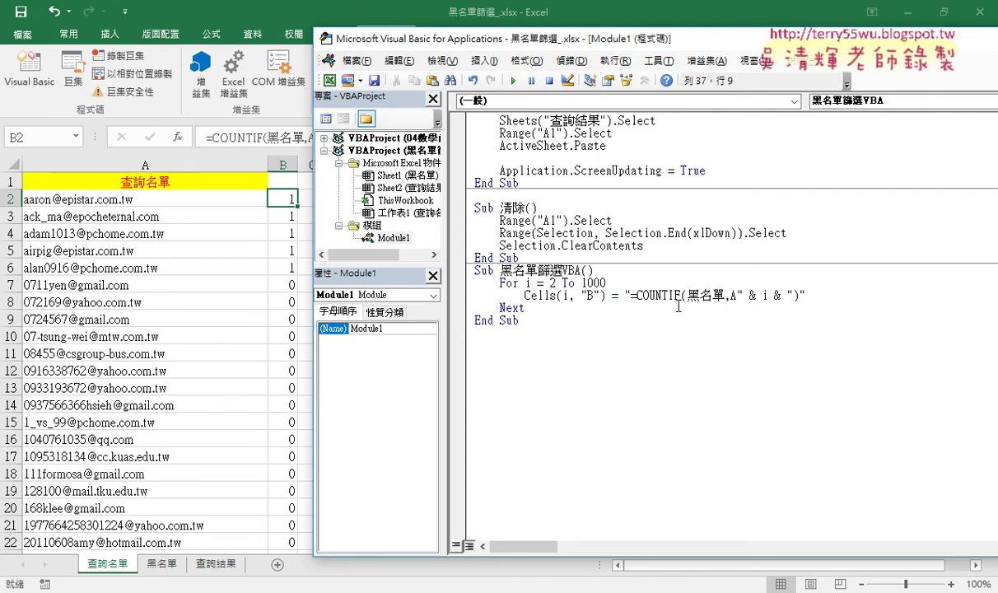
type("shh")
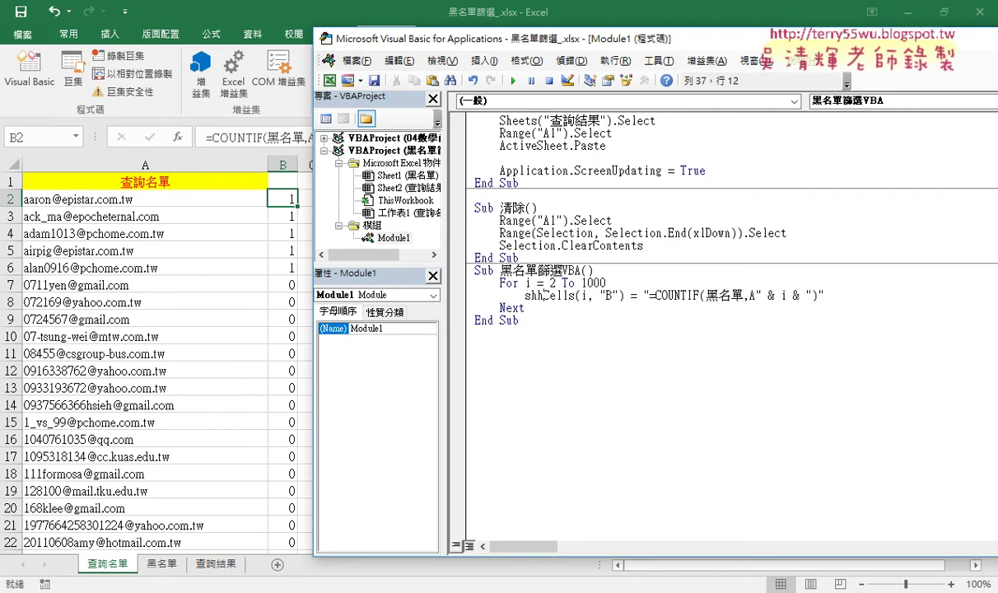
type("e")
key("BackSpace")
key("BackSpace")
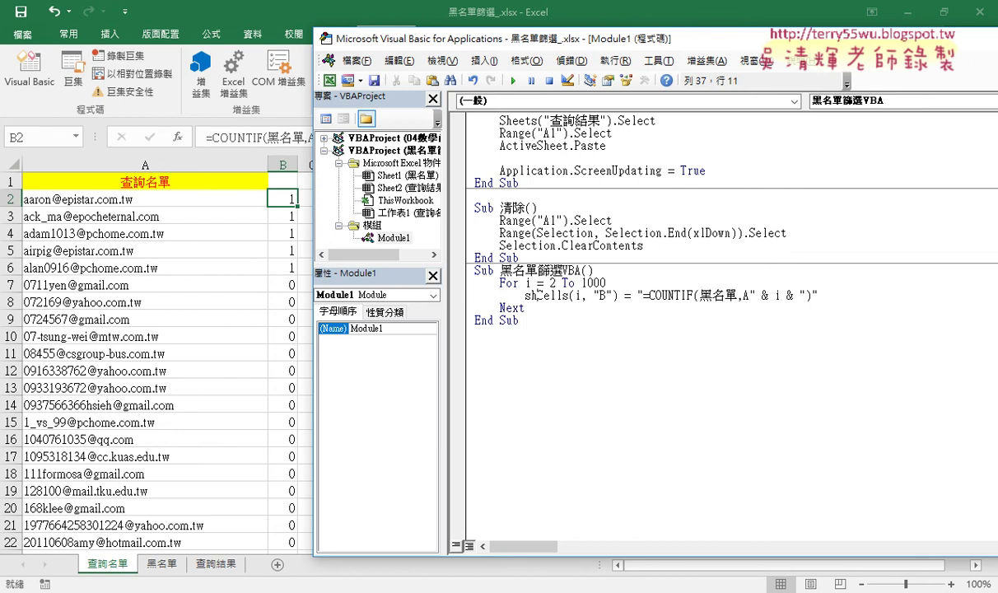
type("eets")
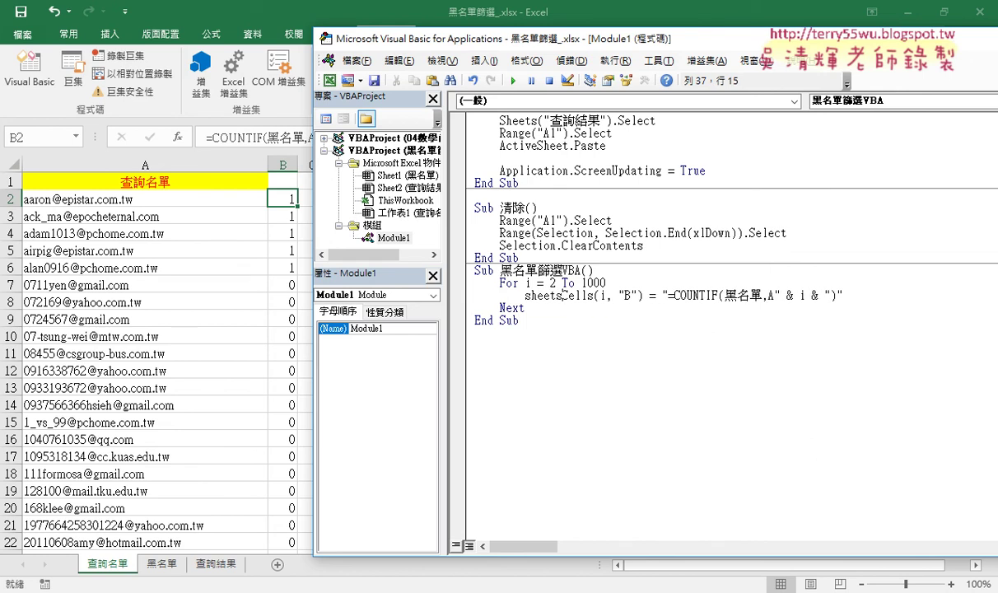
type("()")
key("Left")
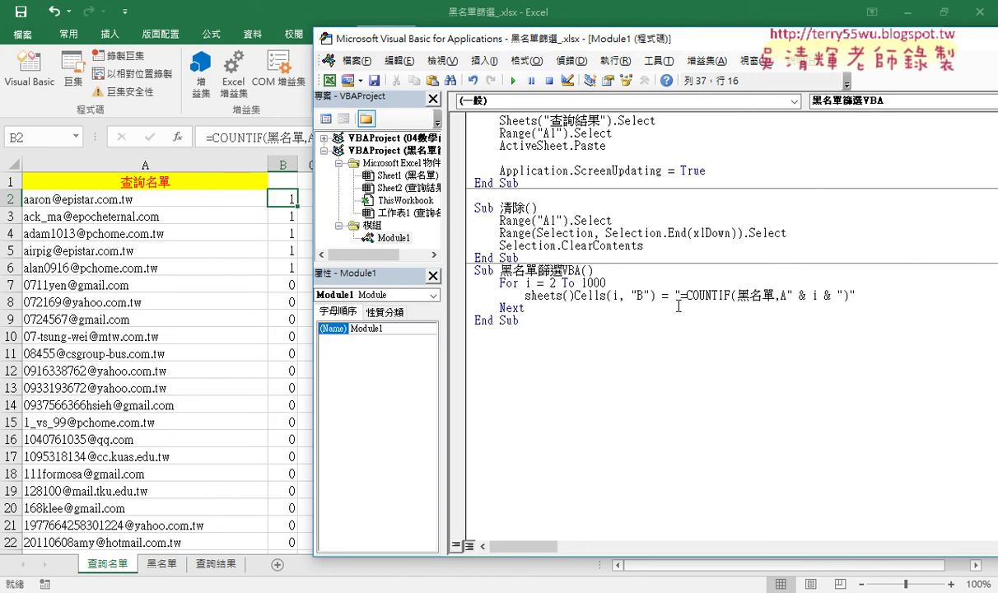
- Fill the sheet reference with "查詢名單" followed by a dot before Cells
type("\"\"")
key("BackSpace")
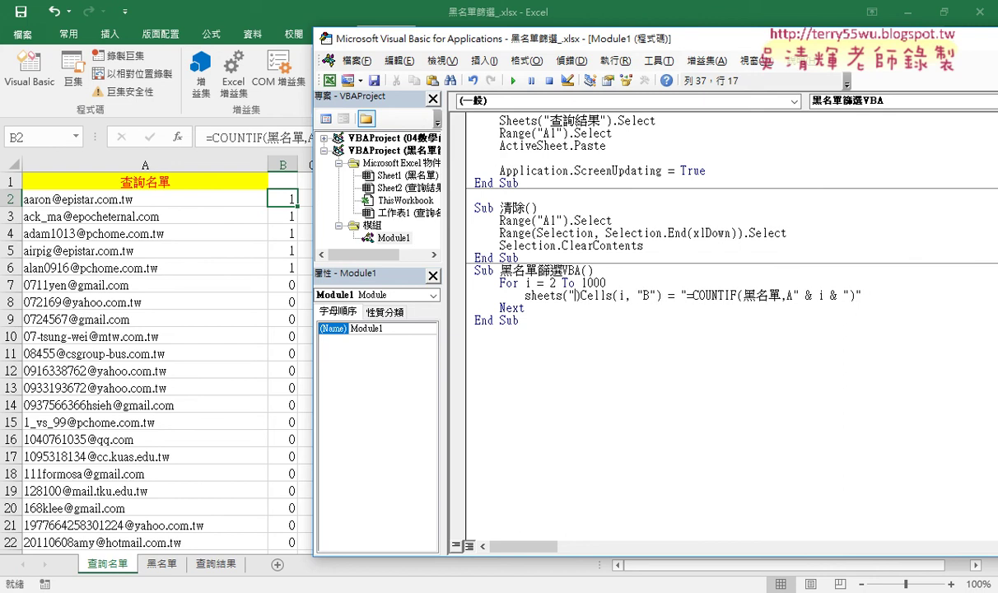
key("BackSpace")
type("1")
key("BackSpace")
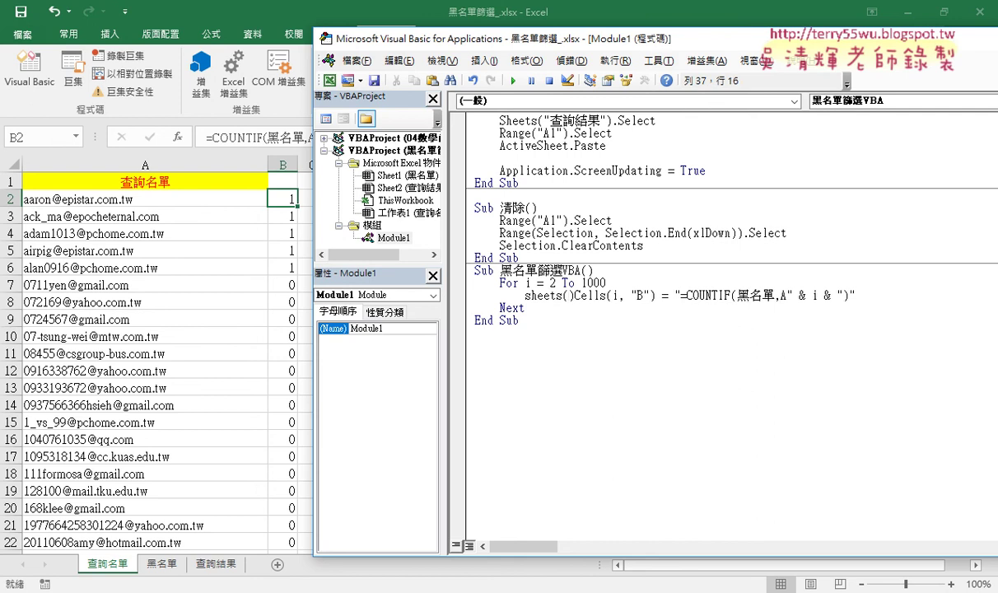
type("\"\"")
key("Left")
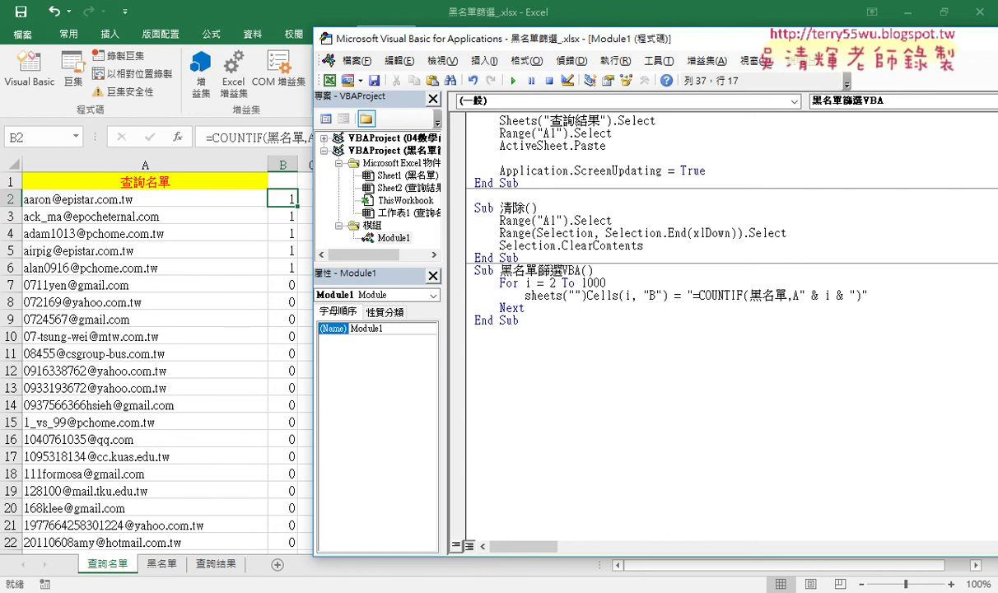
type("ㄔ查")
type("詢名單")
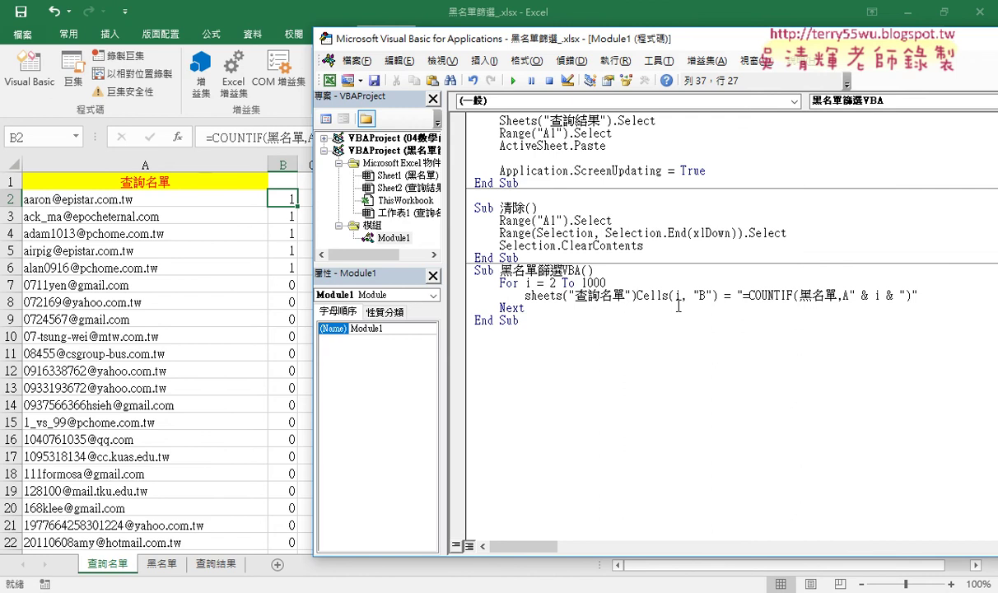
type(".")
- Highlight the Cells part, the 查詢名單 sheet reference and the COUNTIF formula text in the loop
left_click(686, 371)
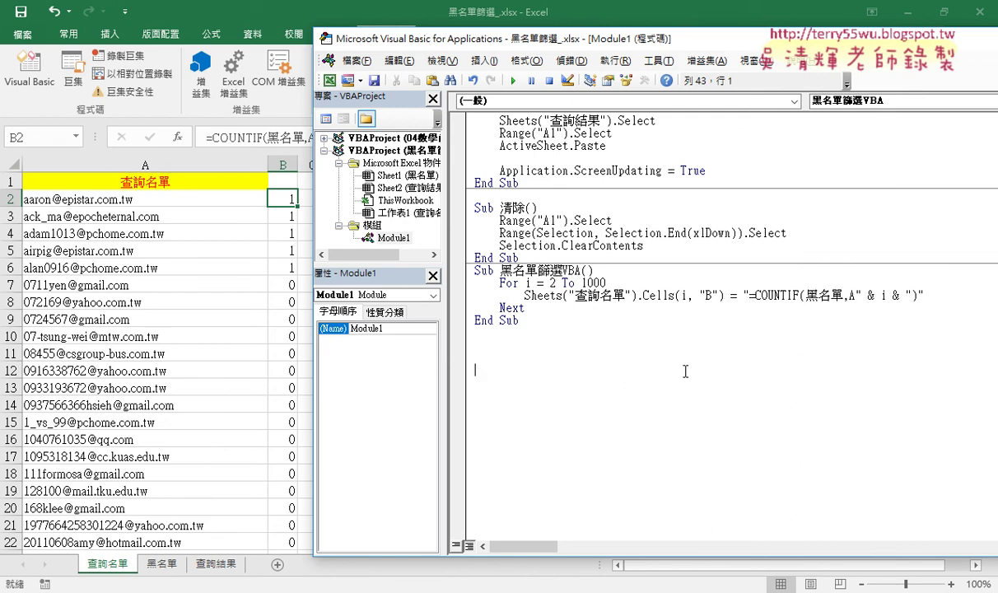
left_click_drag(643, 295, 701, 296)
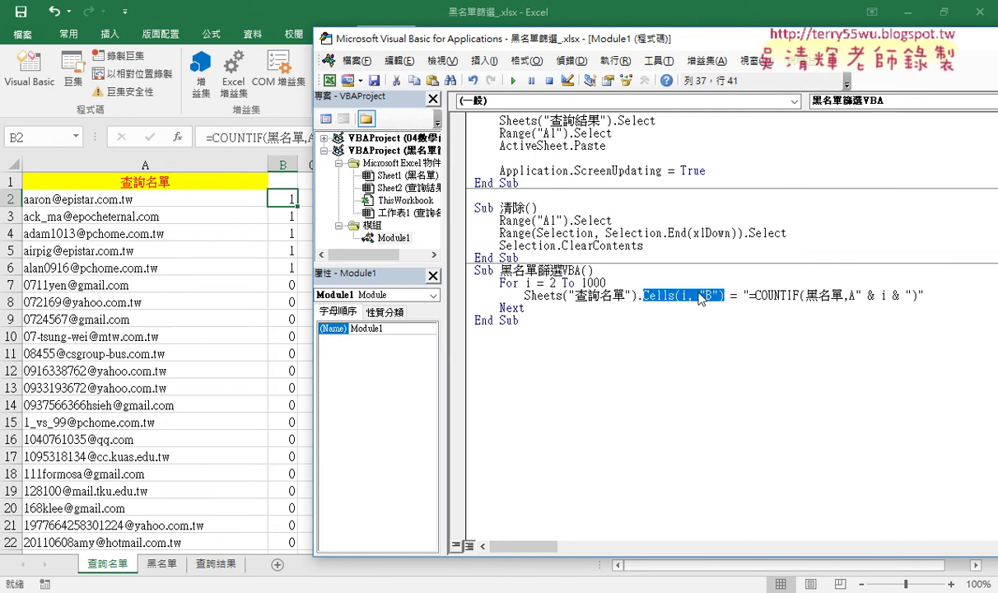
left_click_drag(525, 295, 644, 296)
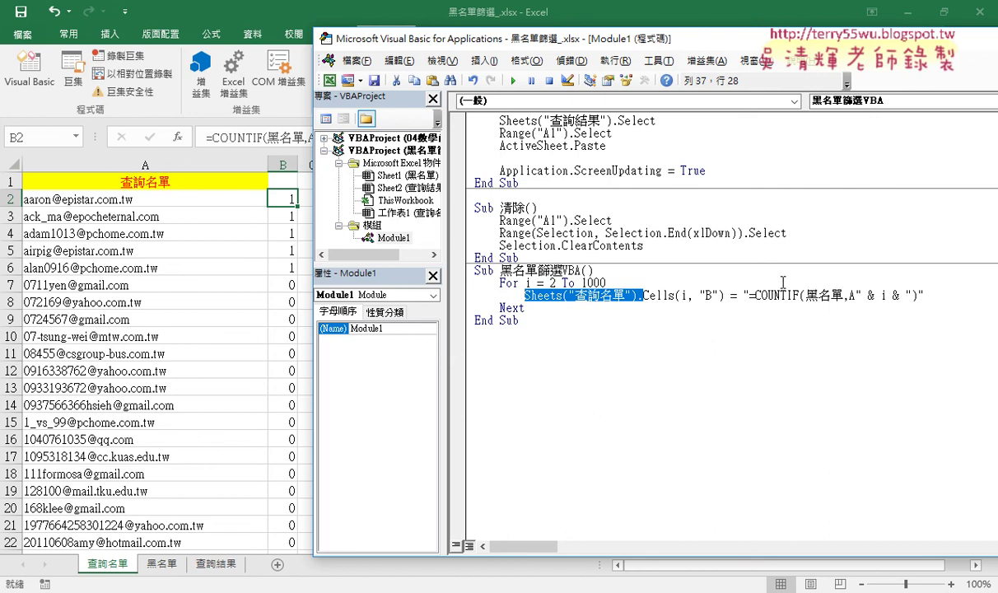
left_click_drag(750, 295, 918, 295)
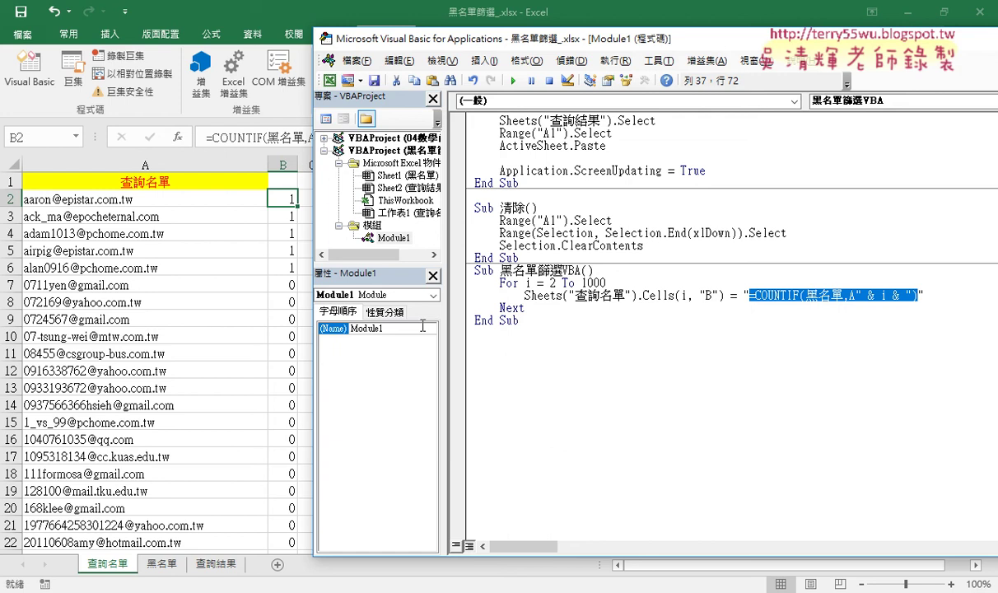
left_click(531, 297)
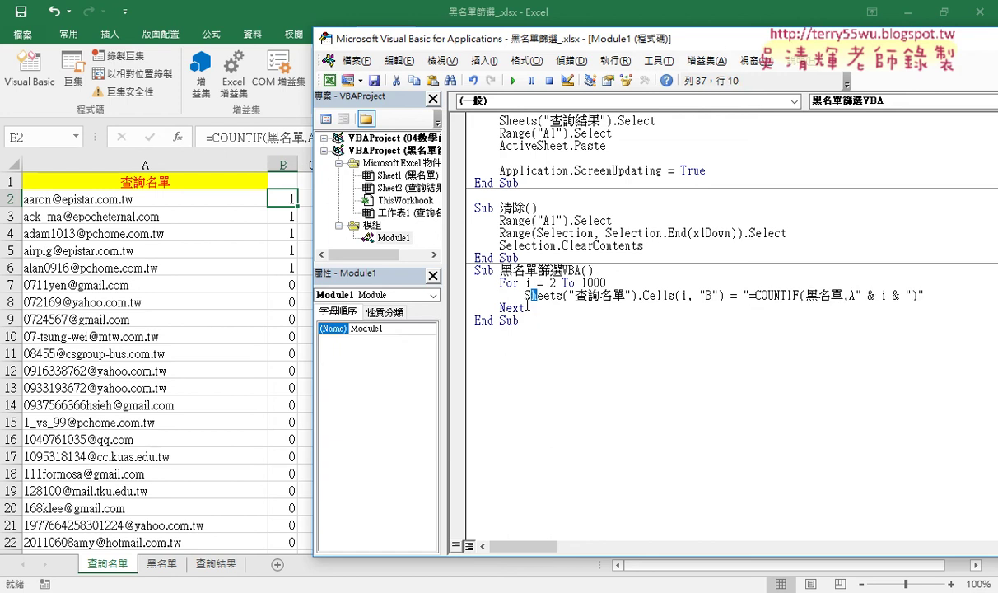
- Highlight the whole For…Next loop and add a blank line after Next
left_click_drag(527, 309, 476, 284)
left_click(589, 307)
key("Return")
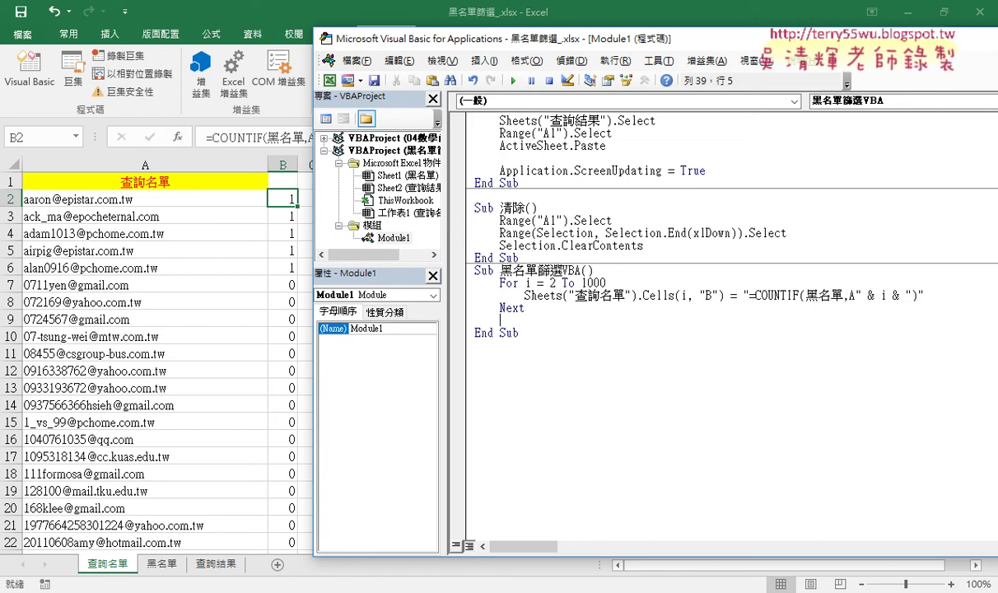
- Type range(" on the new line after Next
type("ㄘ")
type("ra")
type("n")
type("ge")
type("(")
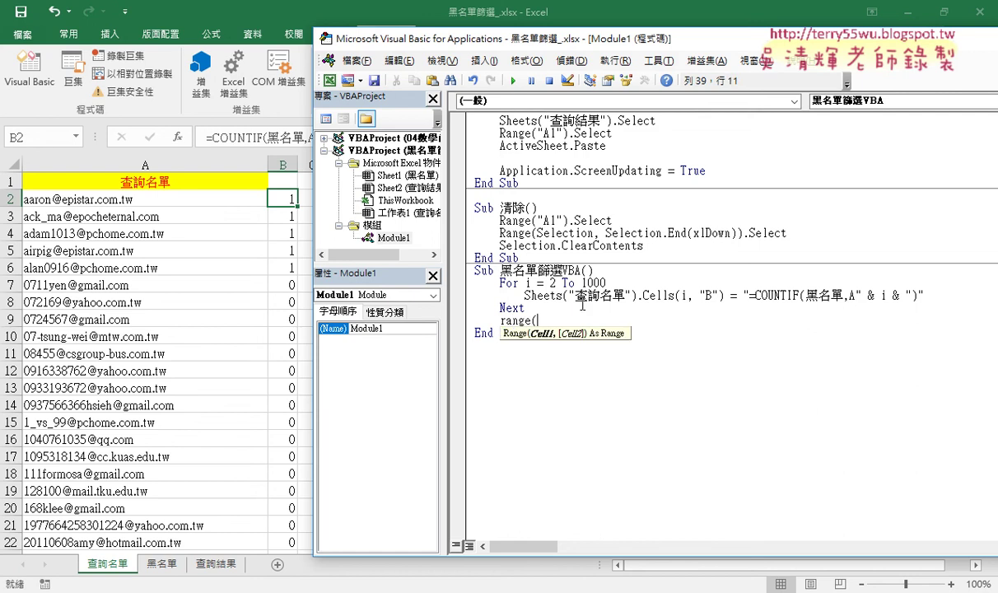
type("\"")
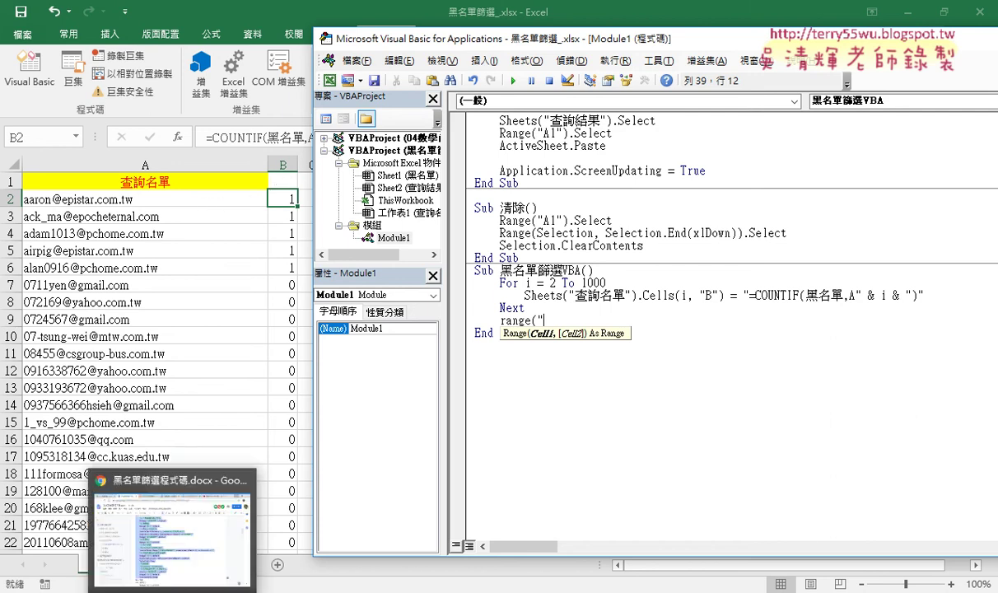
left_click(165, 495)
scroll(494, 369, "down", 5)
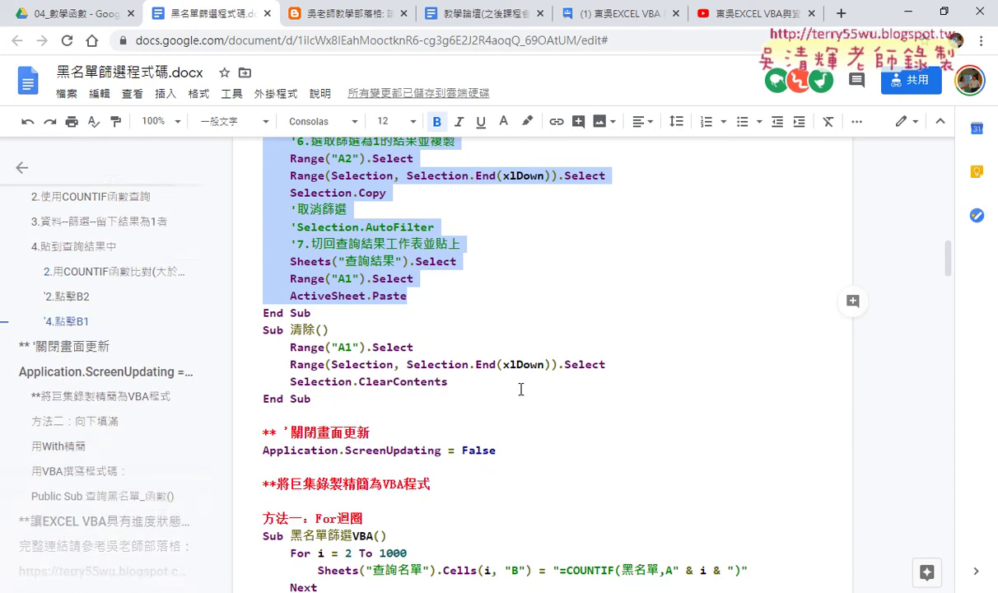
scroll(494, 368, "down", 2)
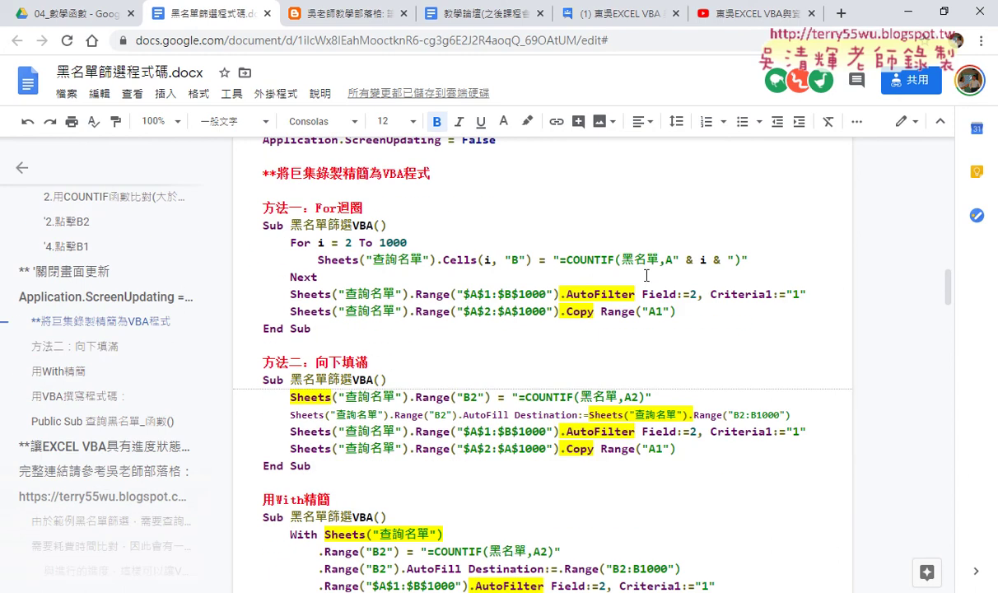
left_click(906, 8)
type("\"")
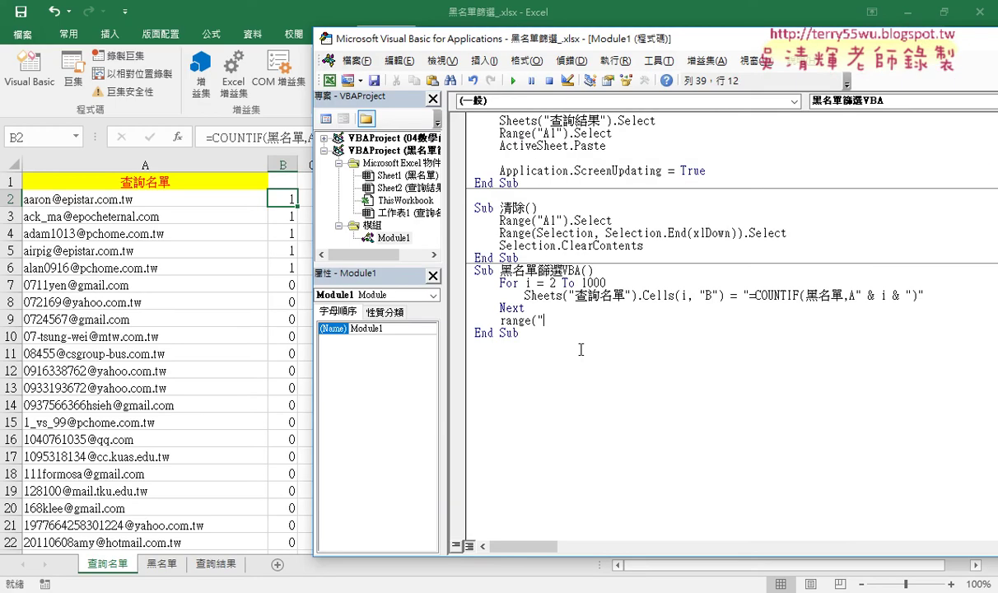
type("A1")
type(":A")
type("100")
type("0\")")
type(".")
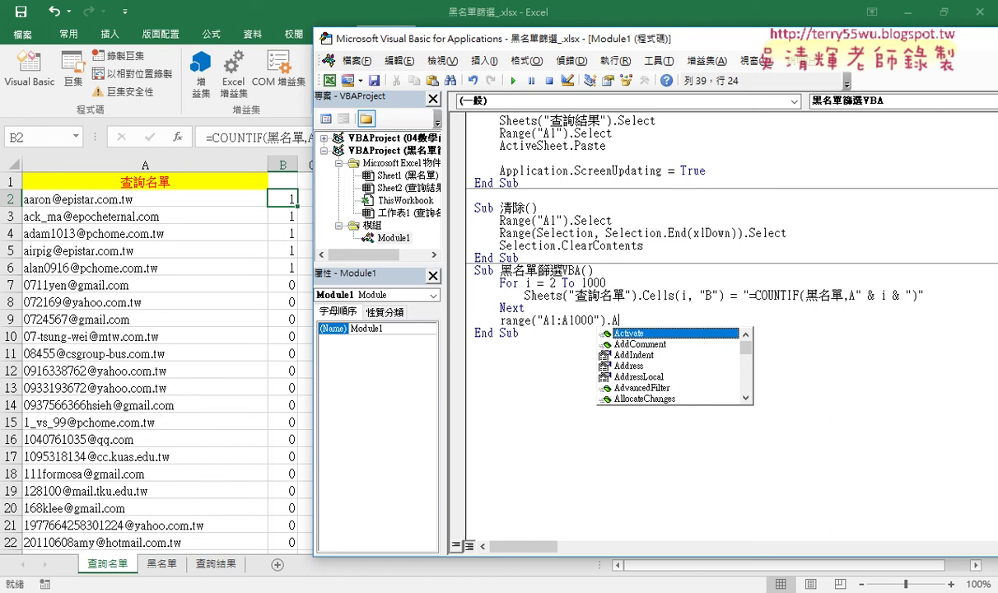
- Extend the macro's Range("A1:A1000") line to read .AutoFilter 2, using the IntelliSense AutoFilter entry
type("Au")
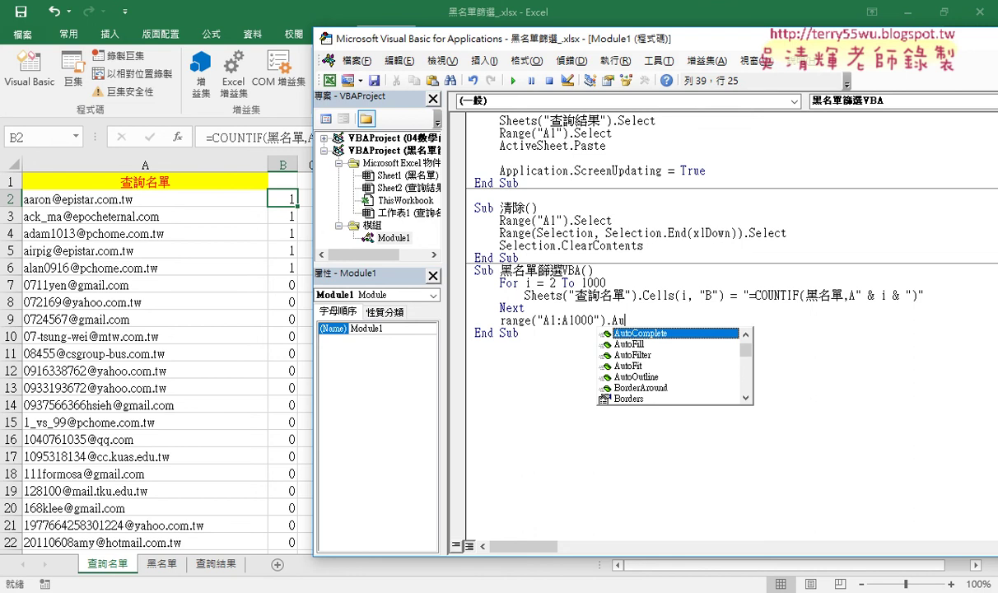
left_click(633, 355)
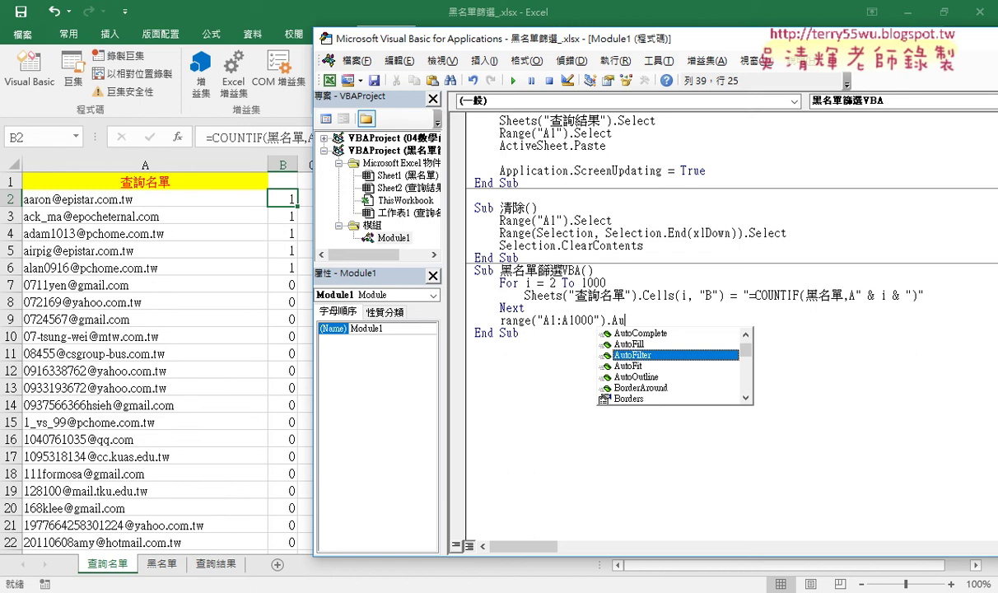
double_click(647, 355)
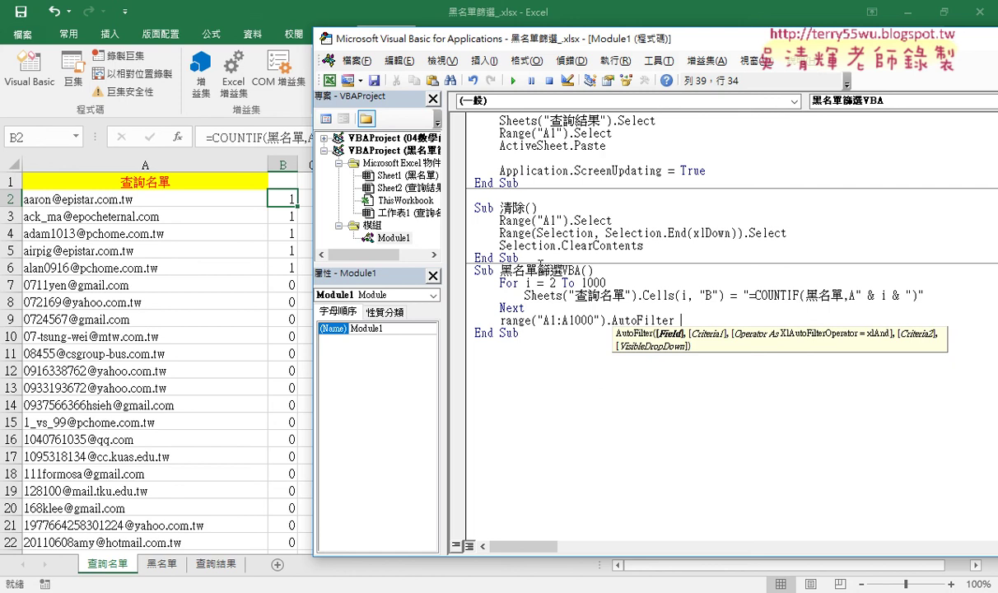
type("2")
type(",")
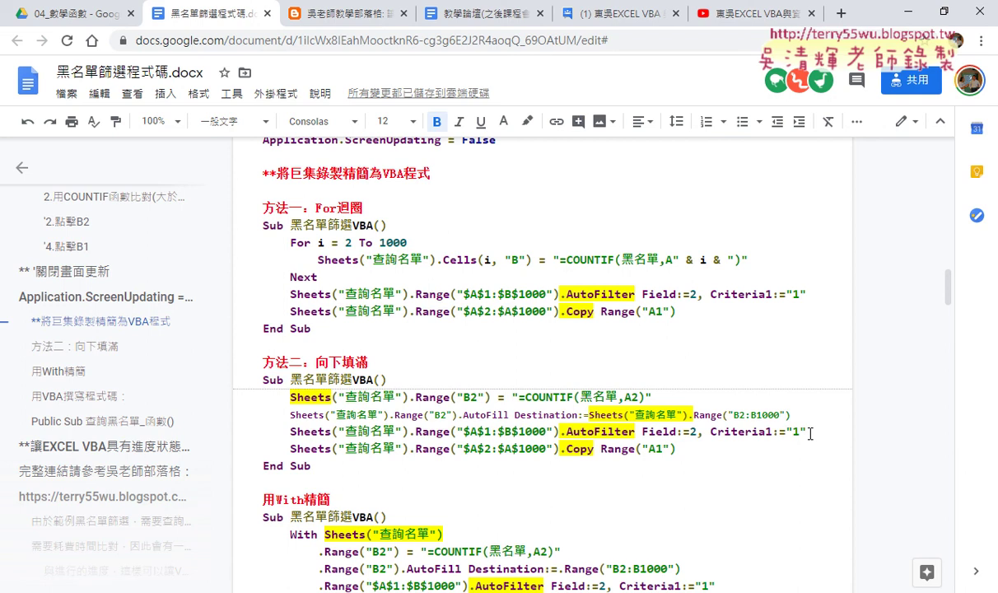
left_click_drag(787, 432, 671, 435)
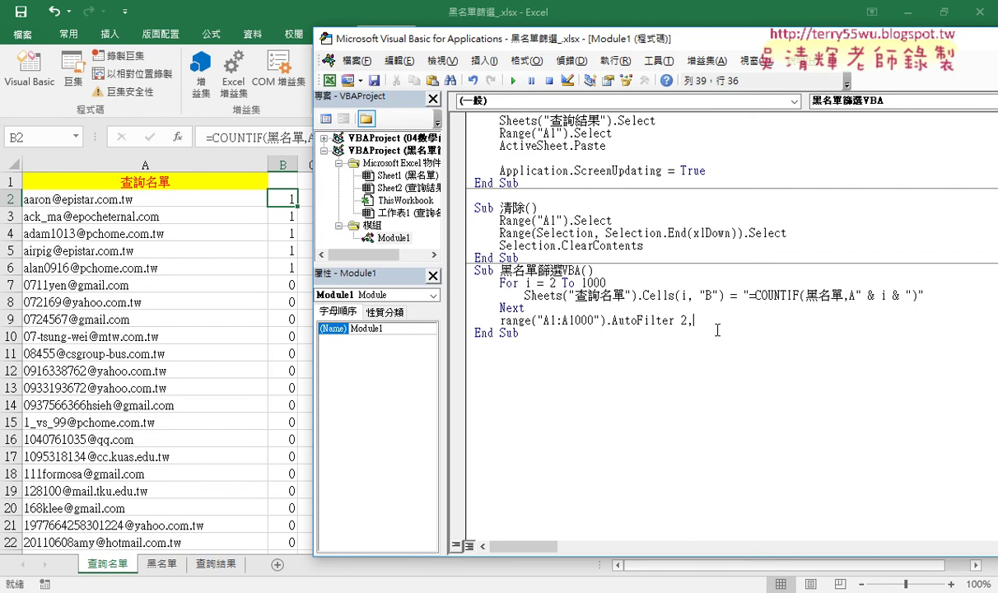
- Add the "1" criterion so the line reads AutoFilter 2, "1"
type("\"1")
type("\"")
left_click(474, 401)
left_click_drag(718, 321, 477, 321)
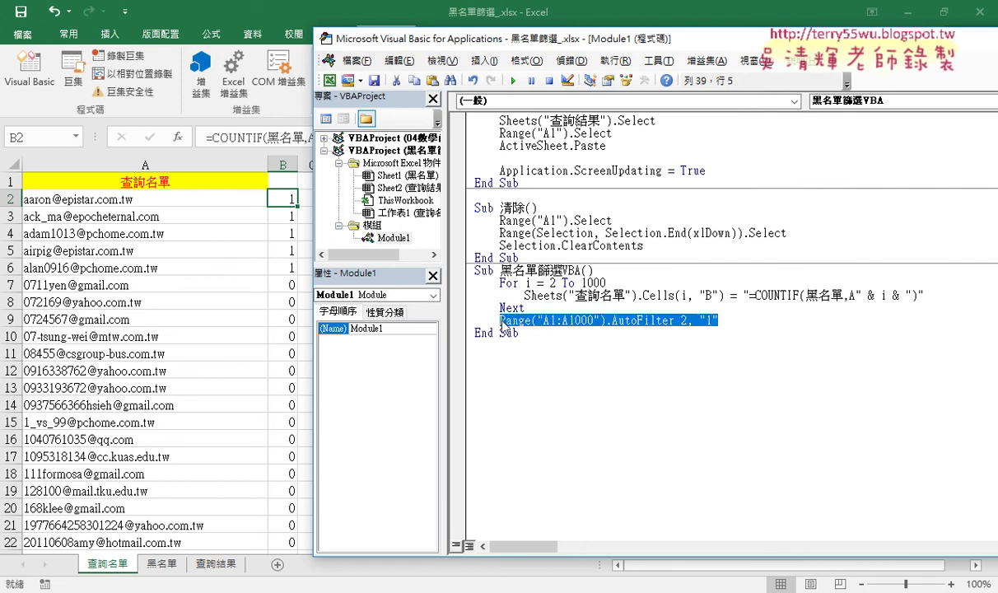
left_click(750, 321)
key("Return")
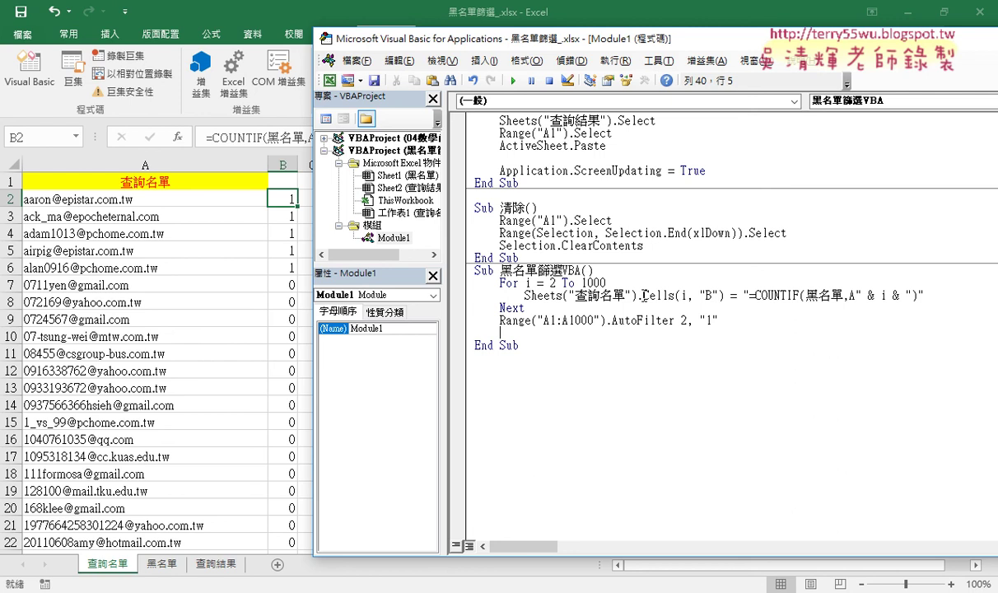
- Prefix the filter range with Sheets("查詢名單"). copied from the loop line, then start a new line
left_click_drag(643, 295, 525, 295)
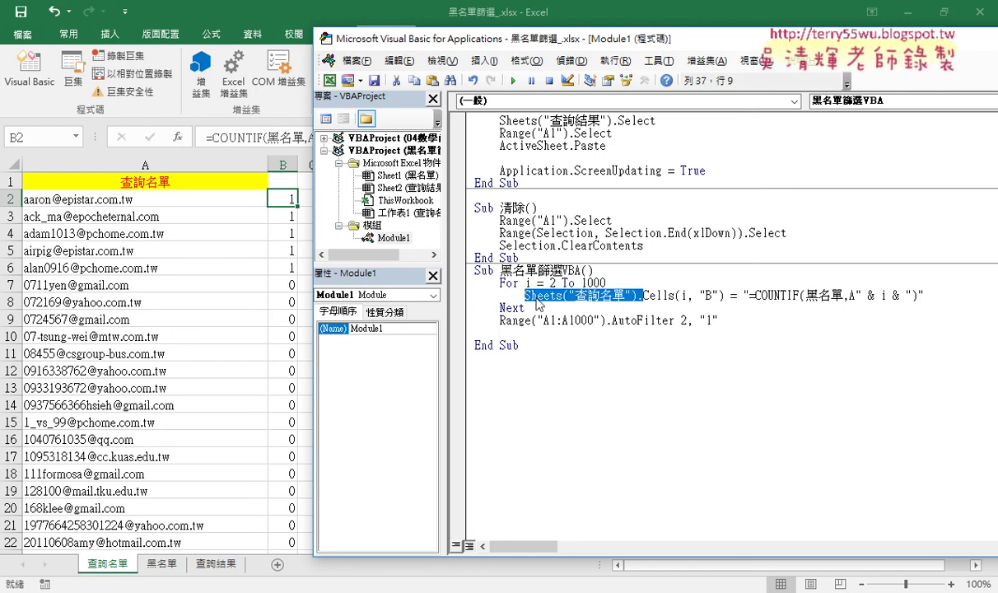
key("ctrl+c")
left_click(499, 321)
key("ctrl+v")
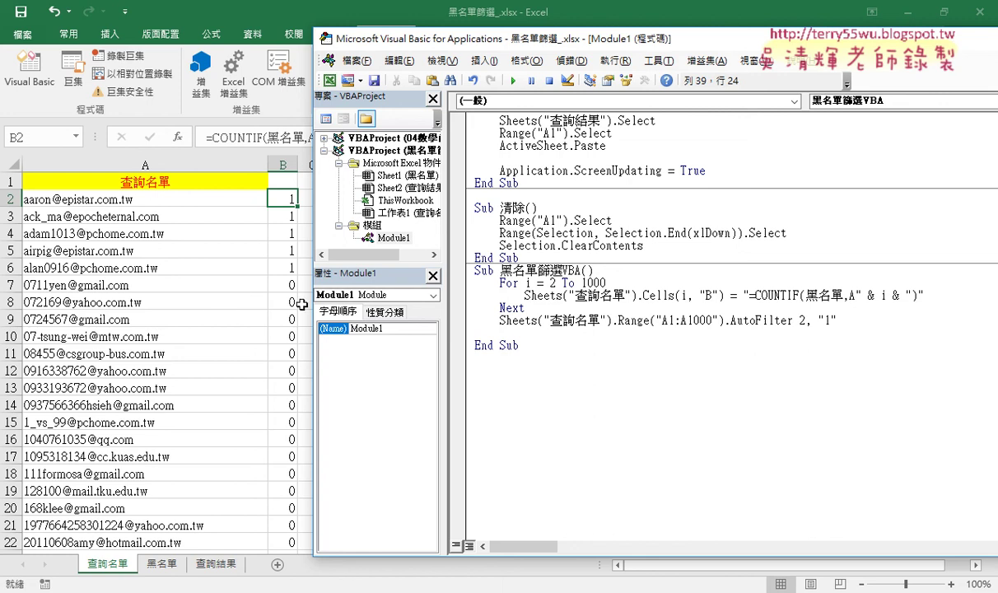
double_click(803, 320)
left_click(849, 320)
type("\"")
key("Return")
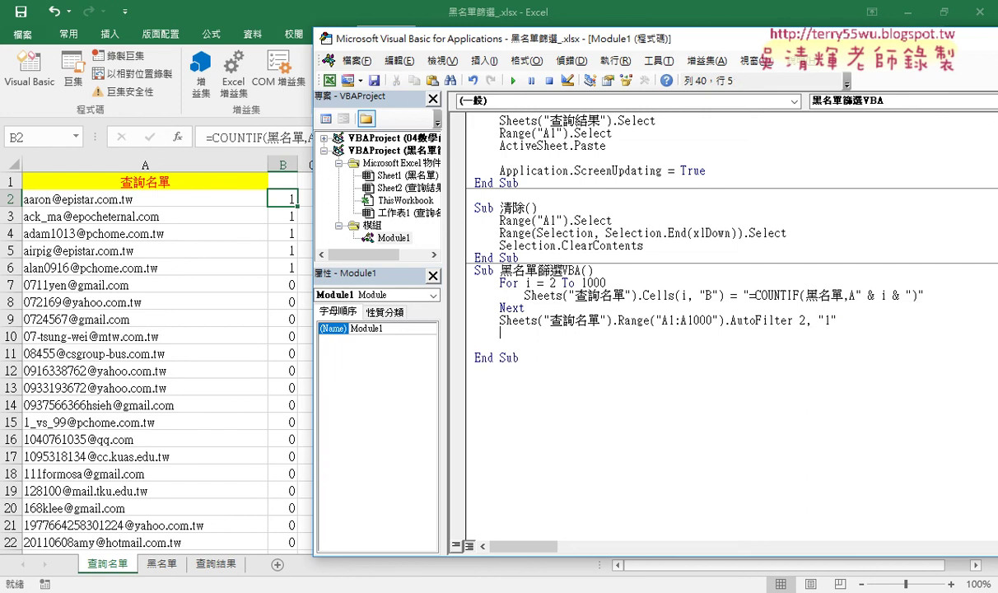
- Write Range("A1:A1000").Copy on the new line below the AutoFilter line
mouse_move(618, 321)
left_mouse_down()
mouse_move(700, 328)
mouse_move(698, 341)
left_mouse_up()
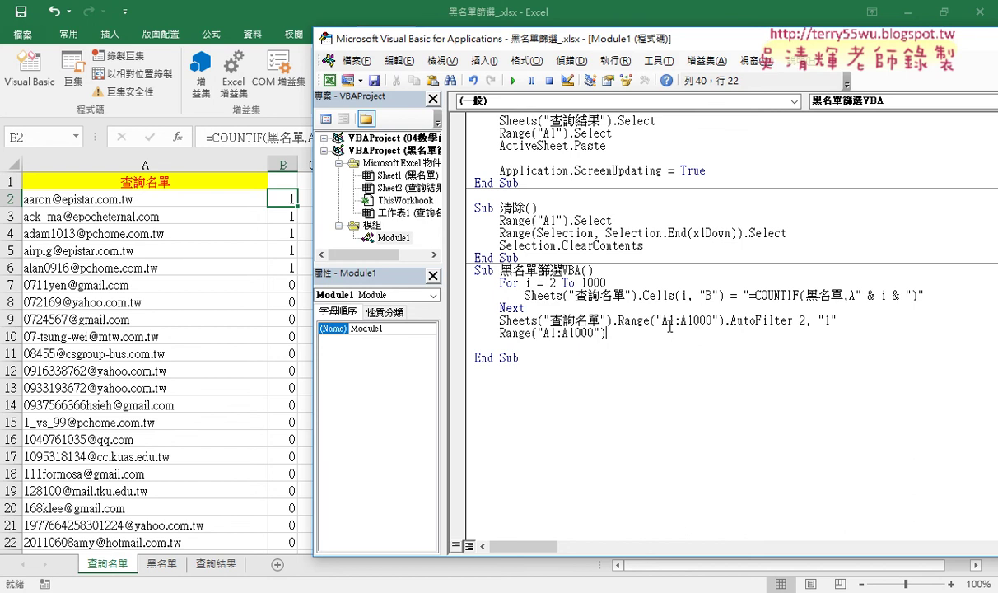
type(".")
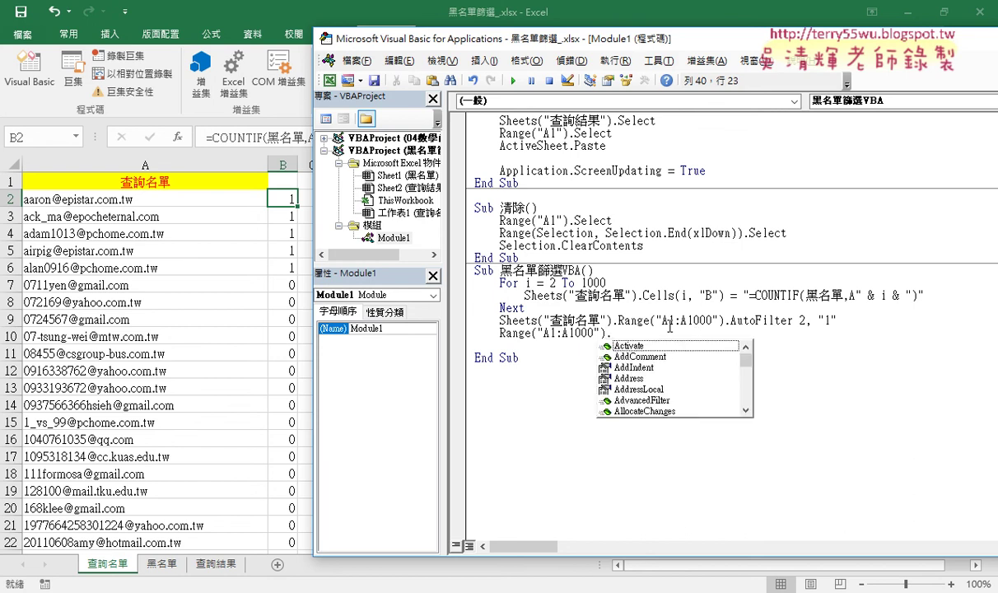
type("c")
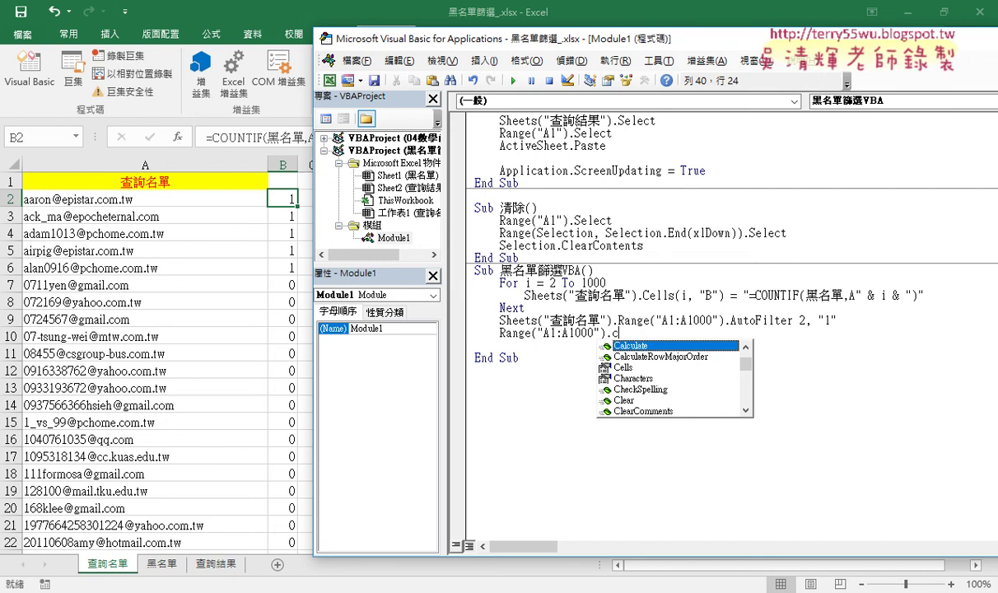
type("op")
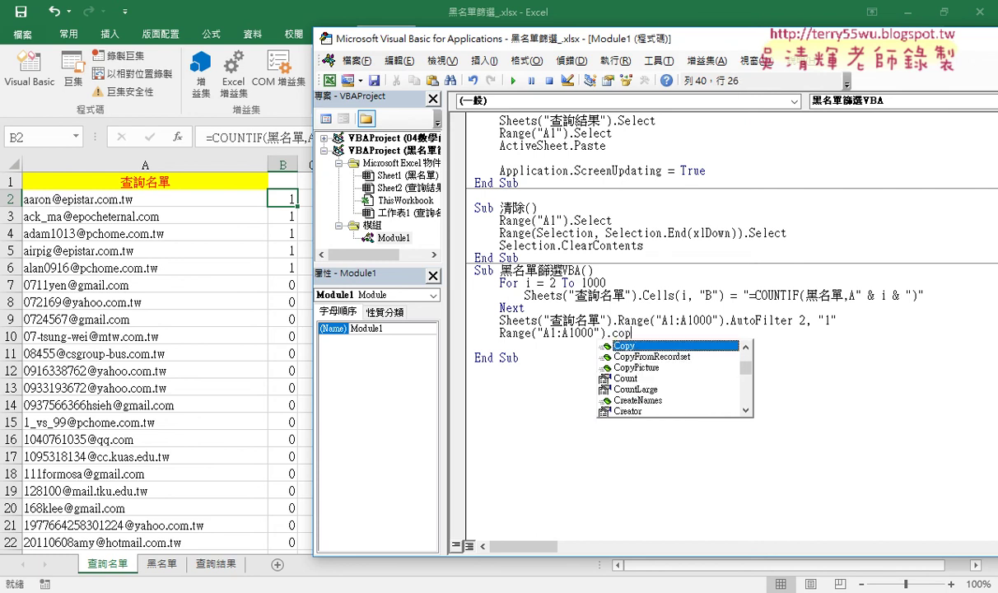
type("y")
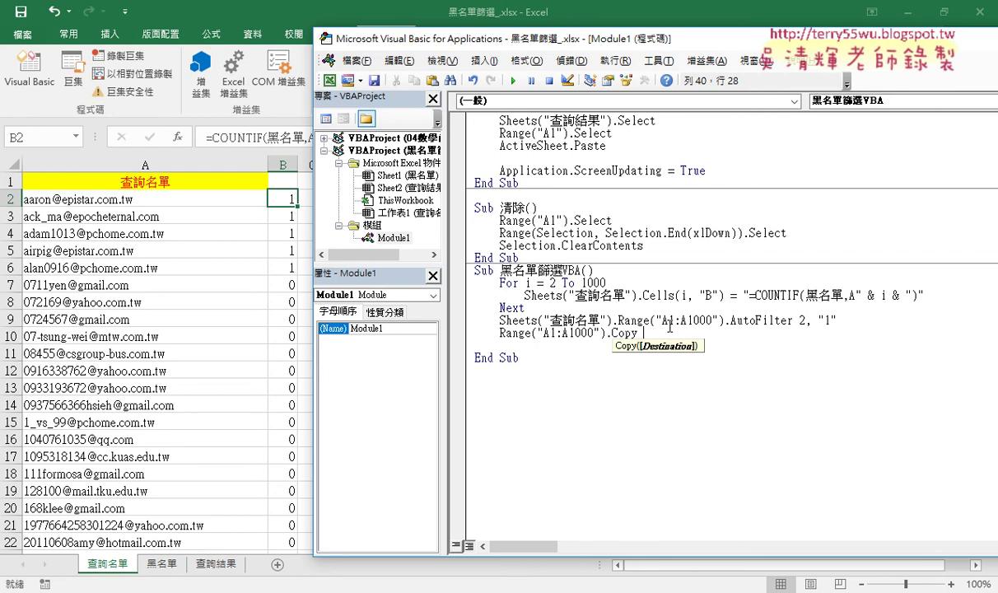
- Check cell A1 on 查詢結果, then add Range("A1") as the Copy destination
left_click(214, 565)
left_click(136, 181)
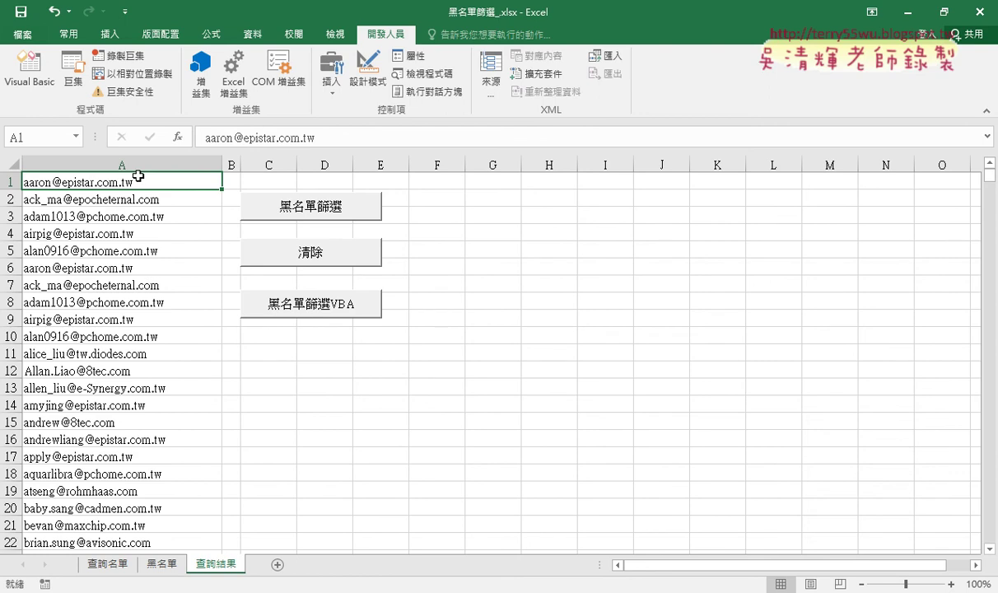
left_click(37, 74)
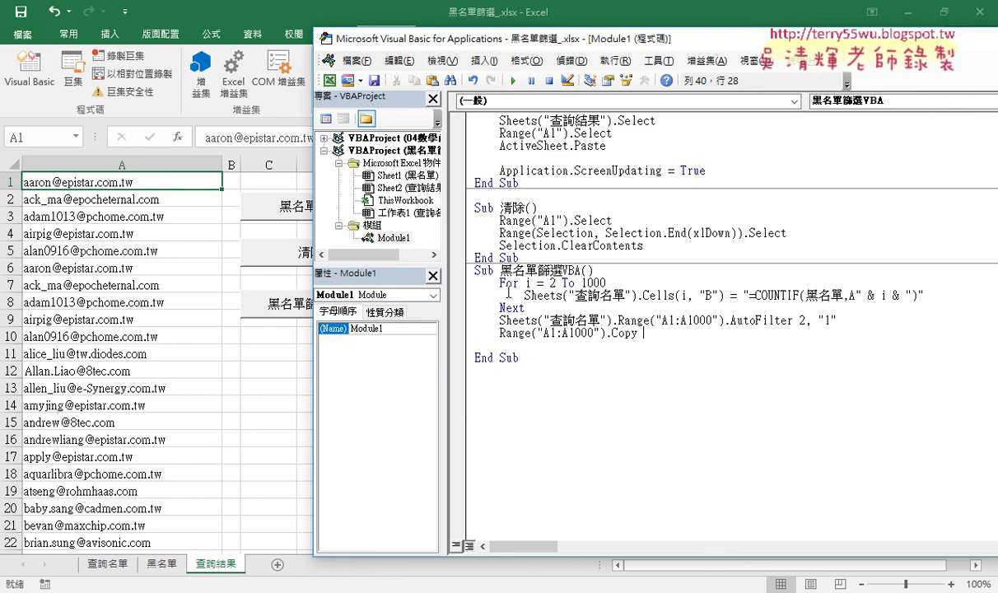
left_click(556, 334)
left_click_drag(557, 333, 500, 333)
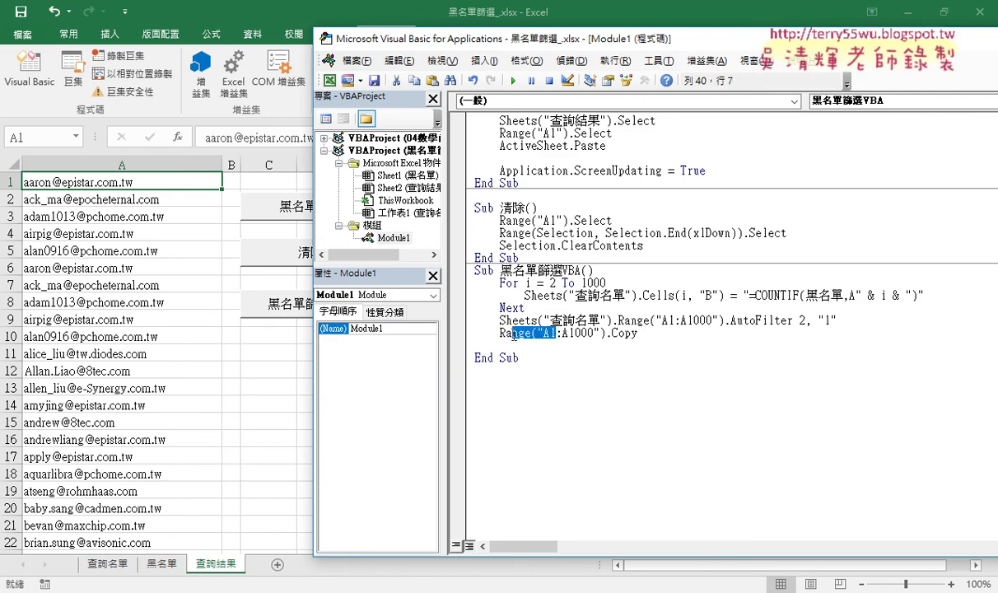
left_click(639, 334)
type("Range(\"A1")
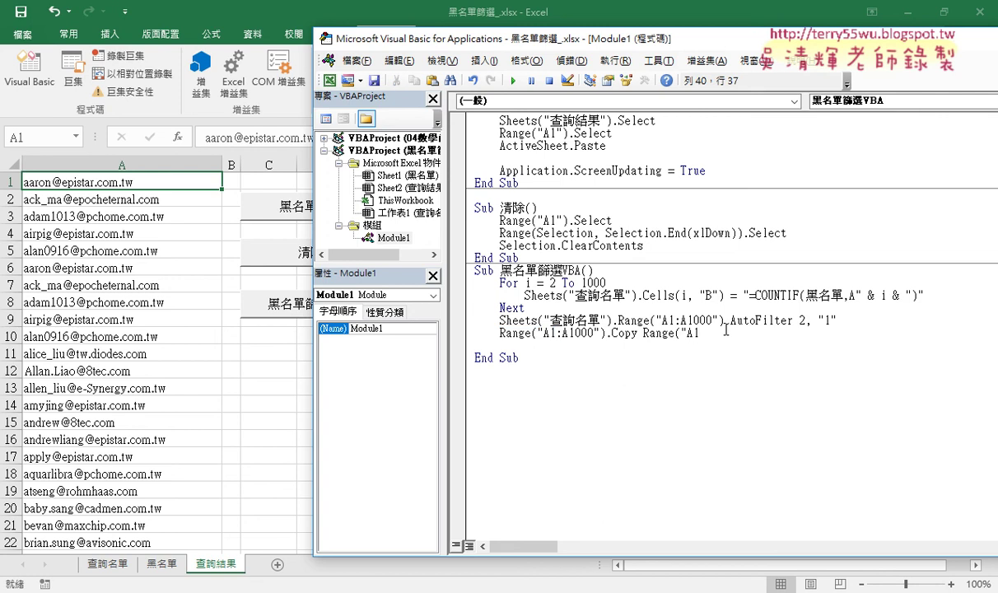
type("\")")
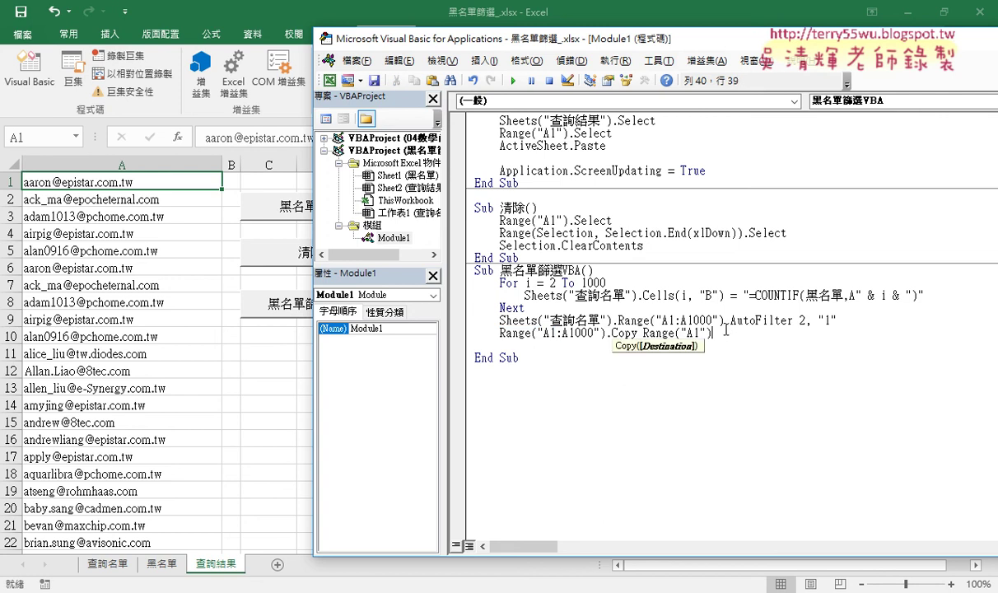
- Prefix the copy source with Sheets("查詢名單"). and delete the blank line before End Sub
left_click(621, 321)
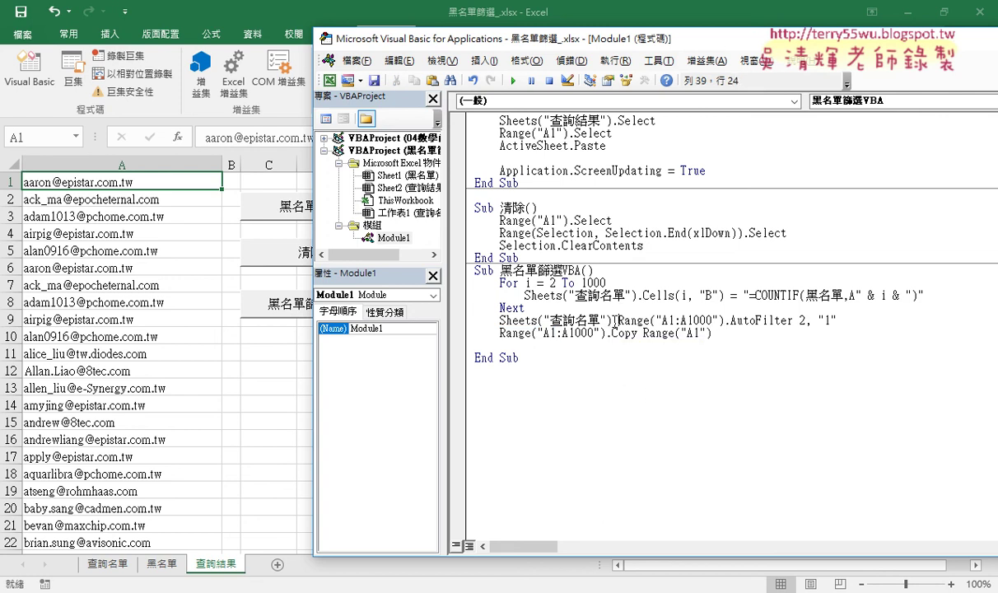
left_click_drag(618, 320, 500, 320)
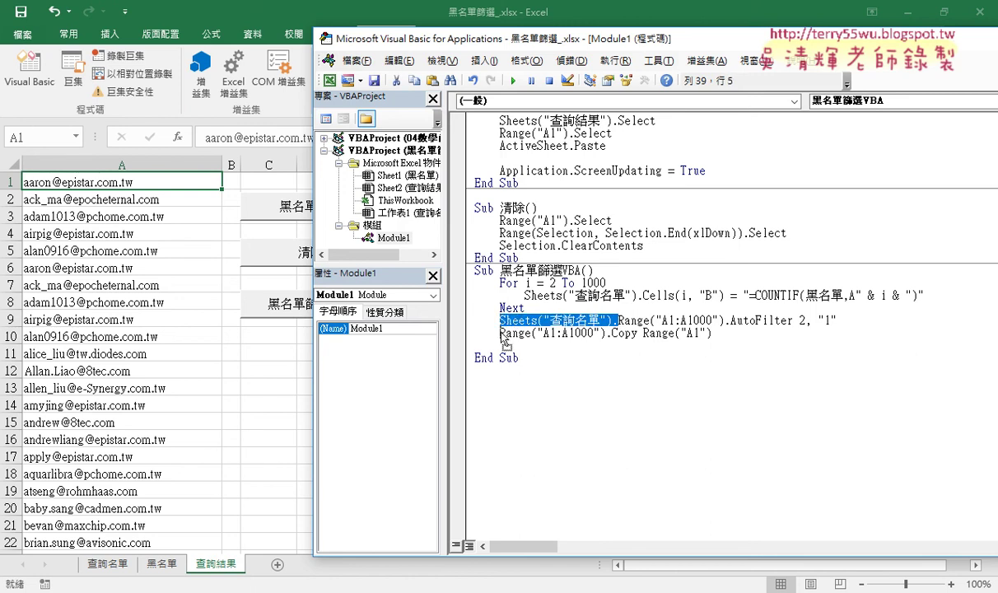
left_click_drag(500, 330, 500, 333)
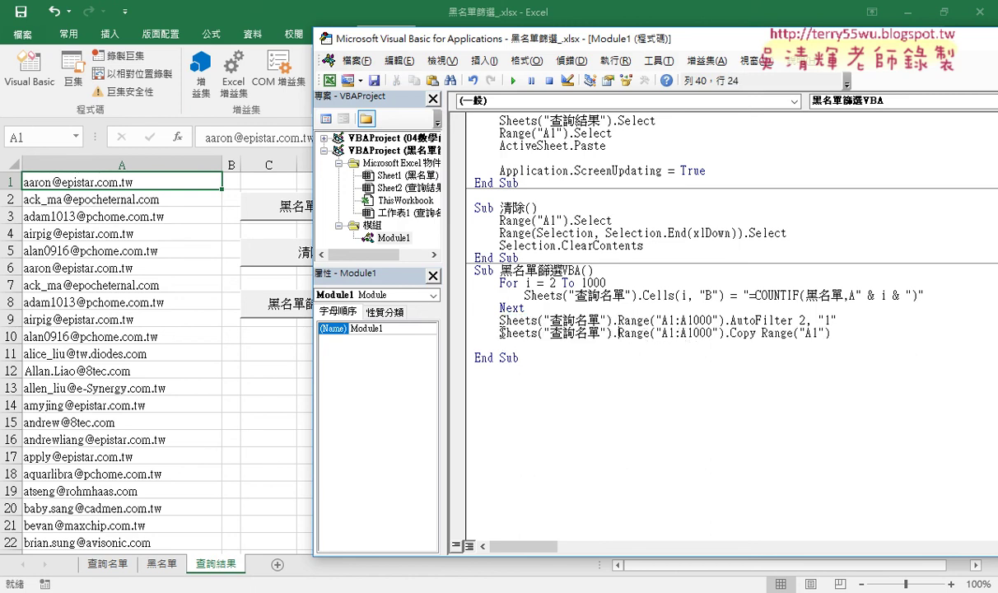
left_click(701, 333)
left_click_drag(755, 333, 499, 332)
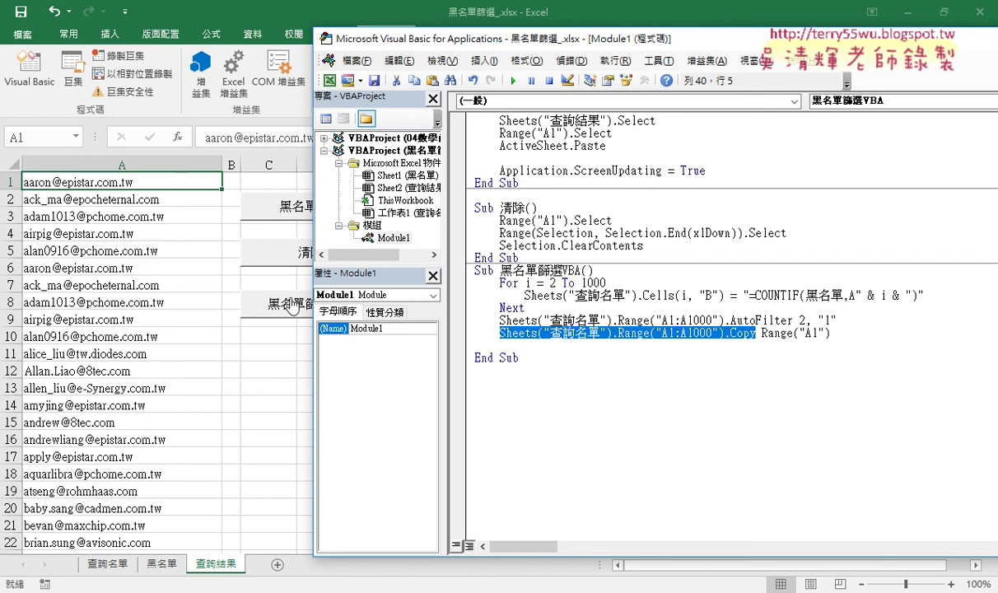
left_click_drag(761, 333, 812, 332)
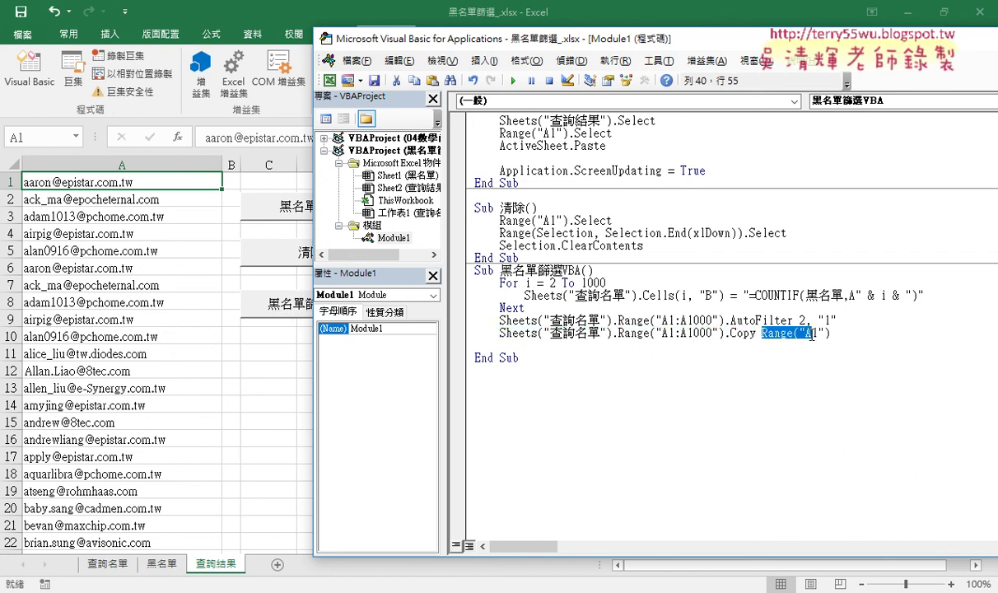
key("shift+End")
left_click(842, 331)
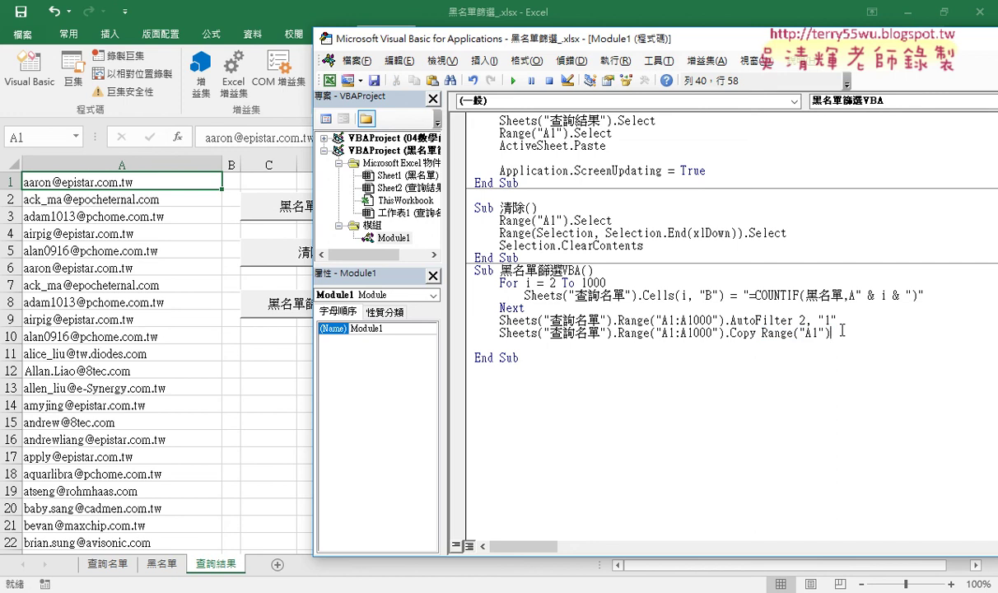
key("Delete")
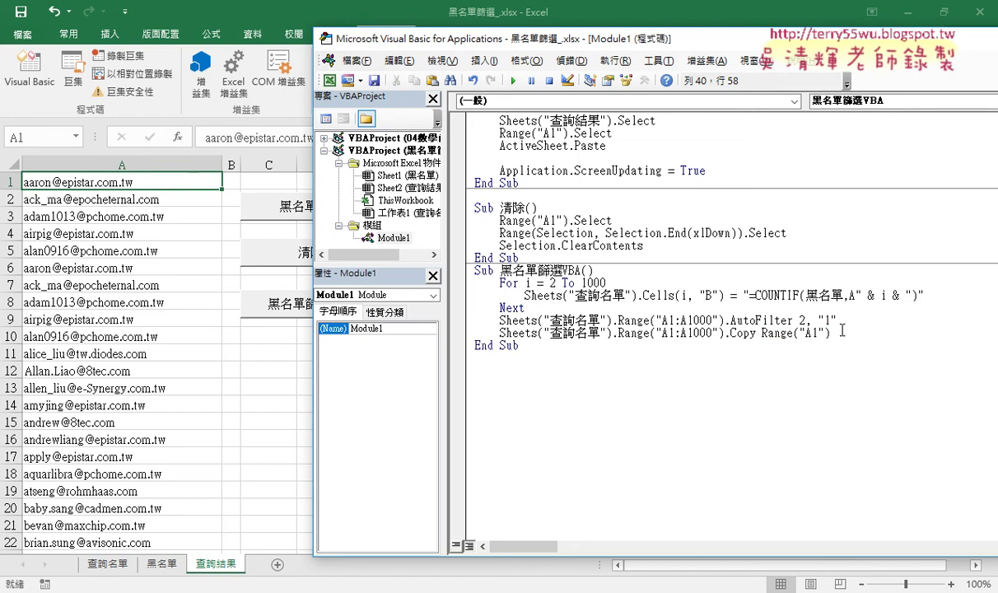
left_click_drag(525, 308, 445, 282)
- Set a breakpoint on the COUNTIF line, run 清除, then run 黑名單篩選VBA up to it
left_click(449, 295)
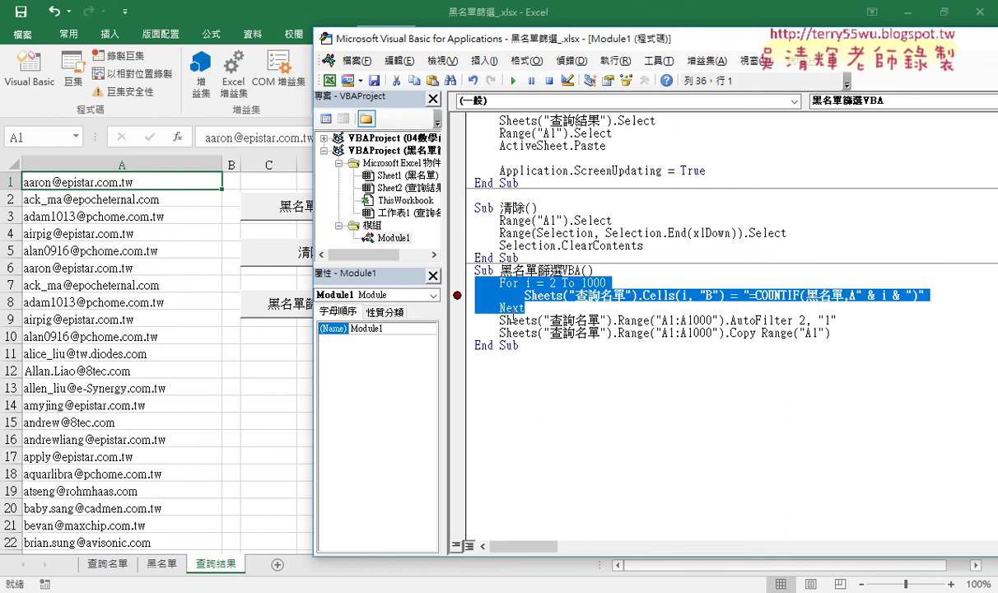
left_click(525, 308)
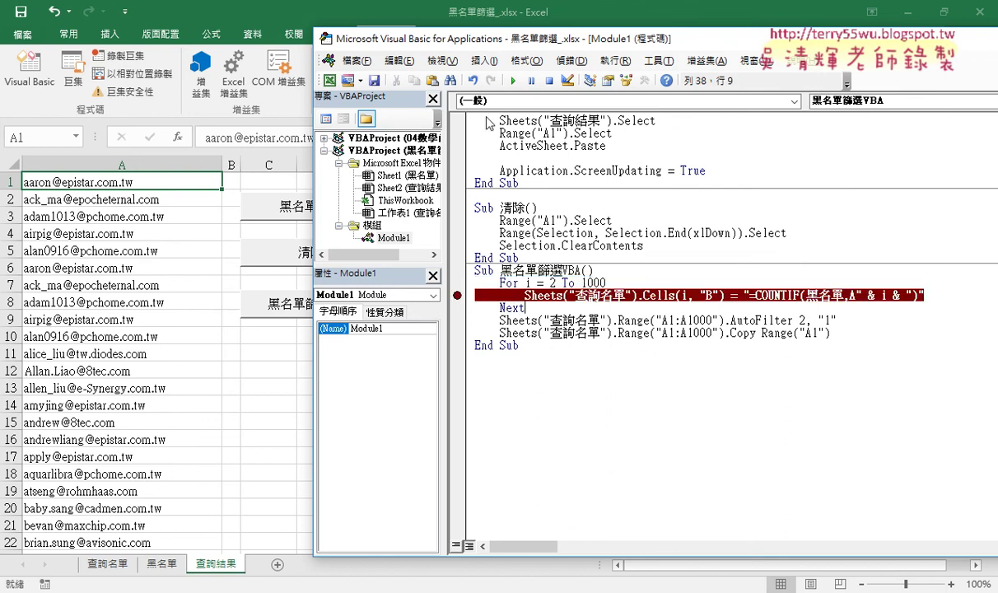
left_click(280, 251)
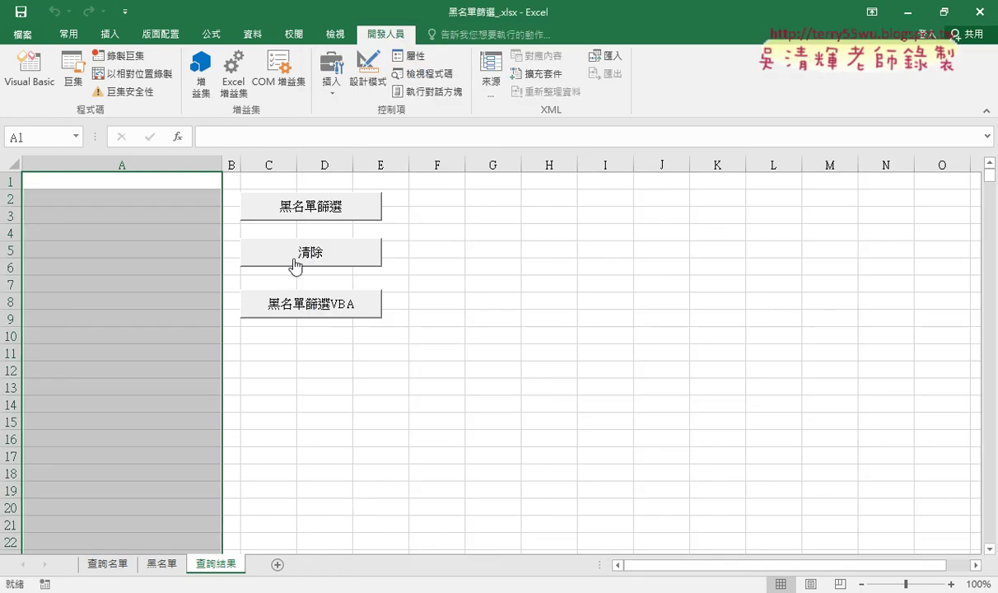
left_click(313, 307)
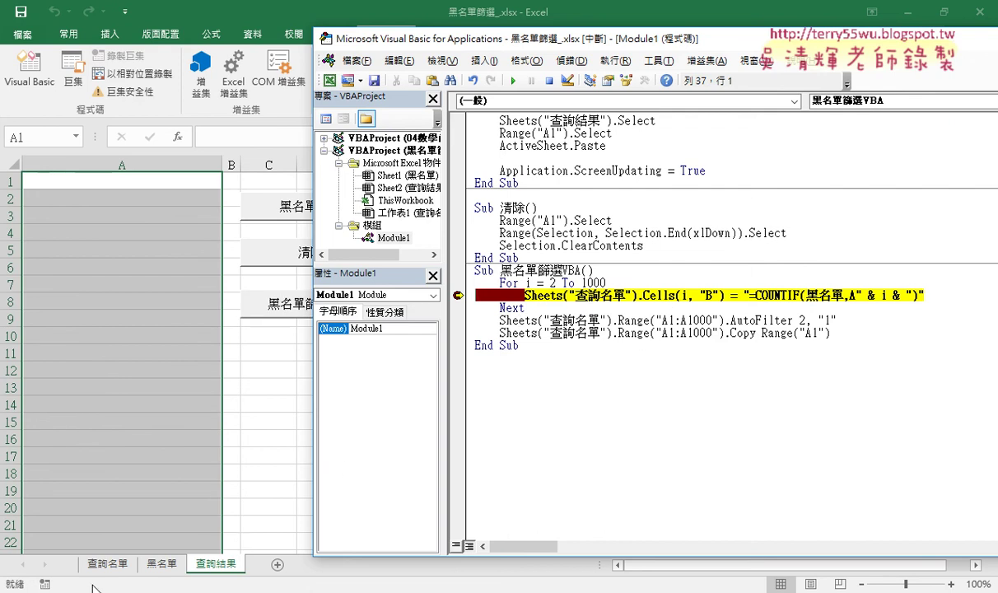
- Clear the COUNTIF results from column B of 查詢名單
left_click(107, 564)
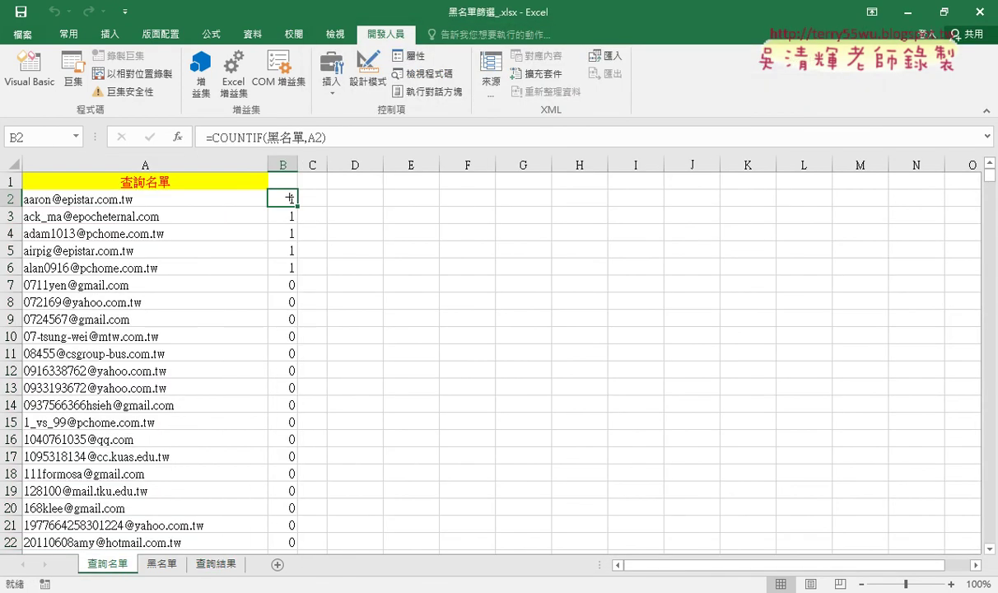
key("ctrl+shift+Down")
key("Delete")
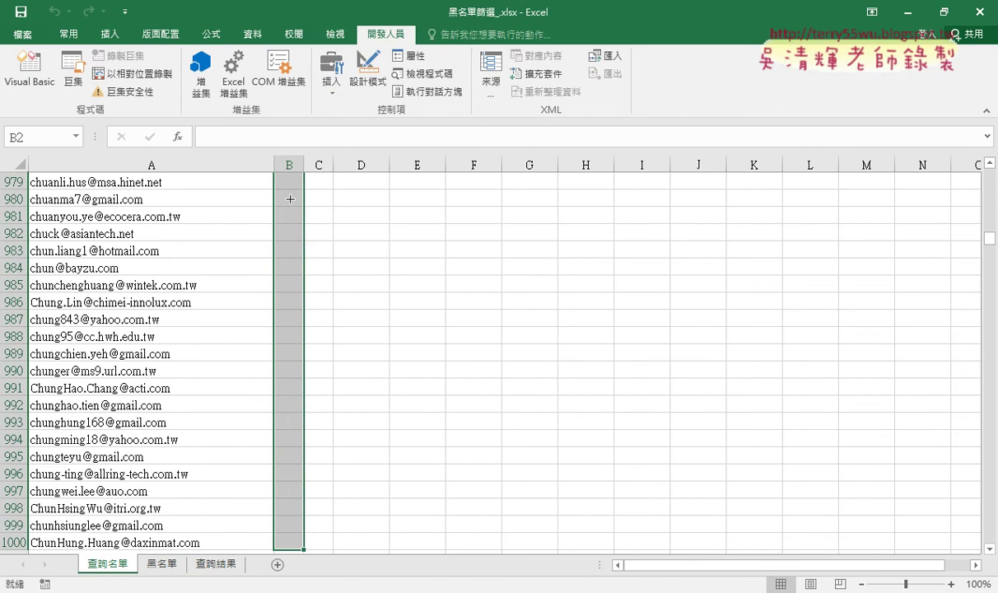
scroll(290, 198, "up", 4)
key("ctrl+Up")
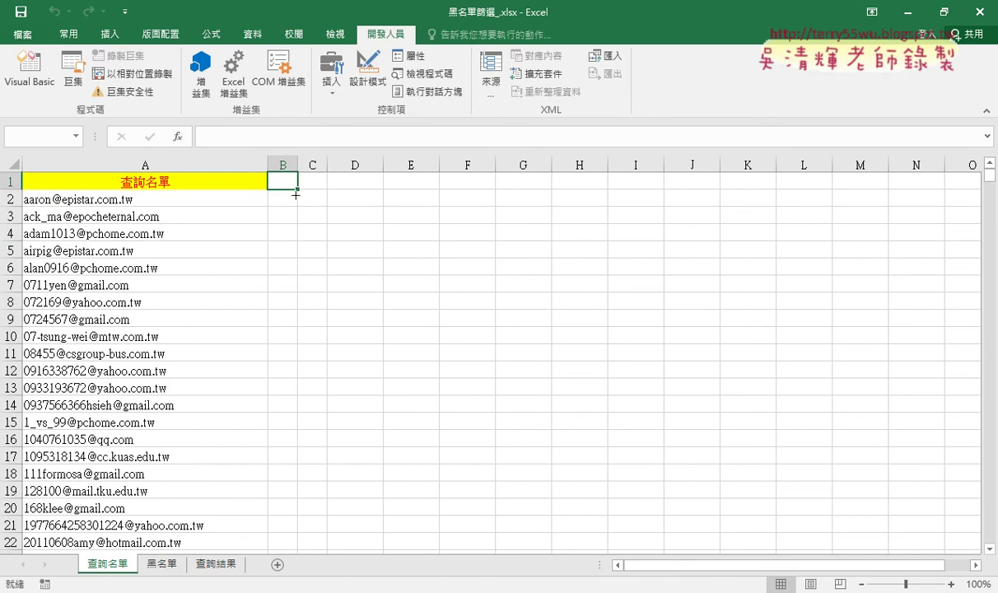
- Step through the COUNTIF loop with F8 while keeping column B visible
left_click(28, 70)
left_click(748, 295)
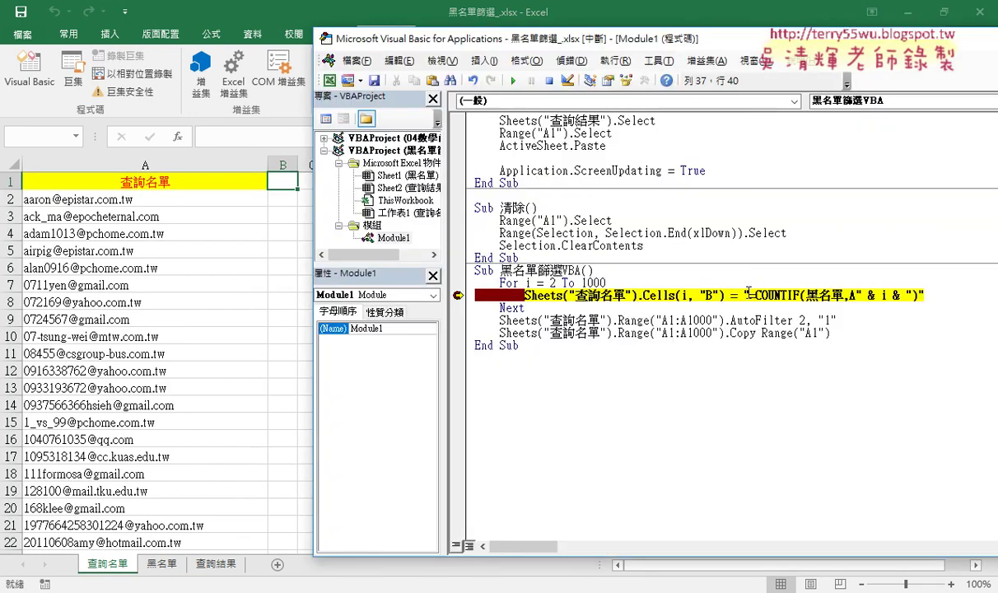
key("F8")
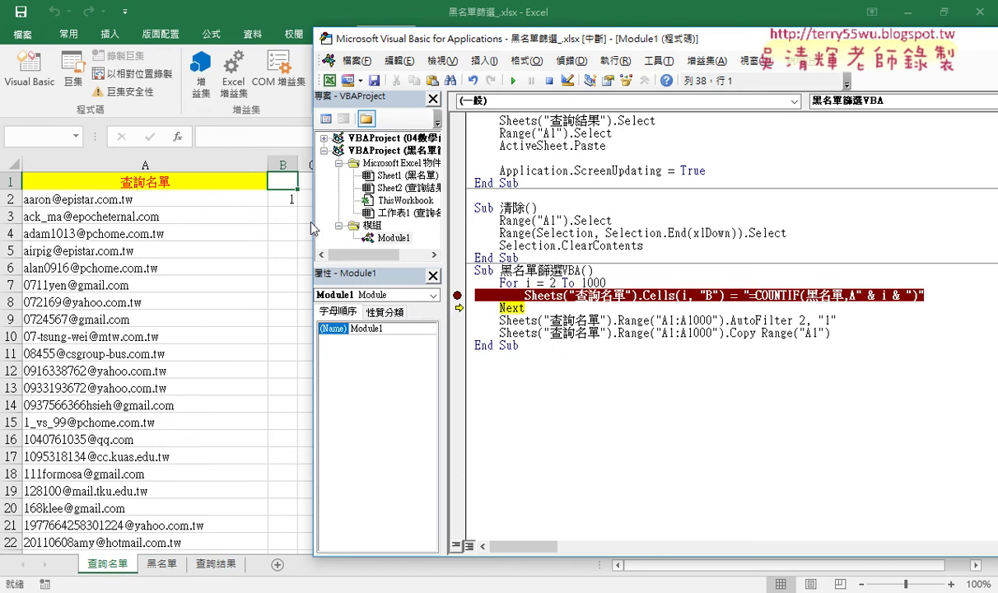
left_click_drag(428, 238, 385, 238)
left_click_drag(439, 47, 524, 43)
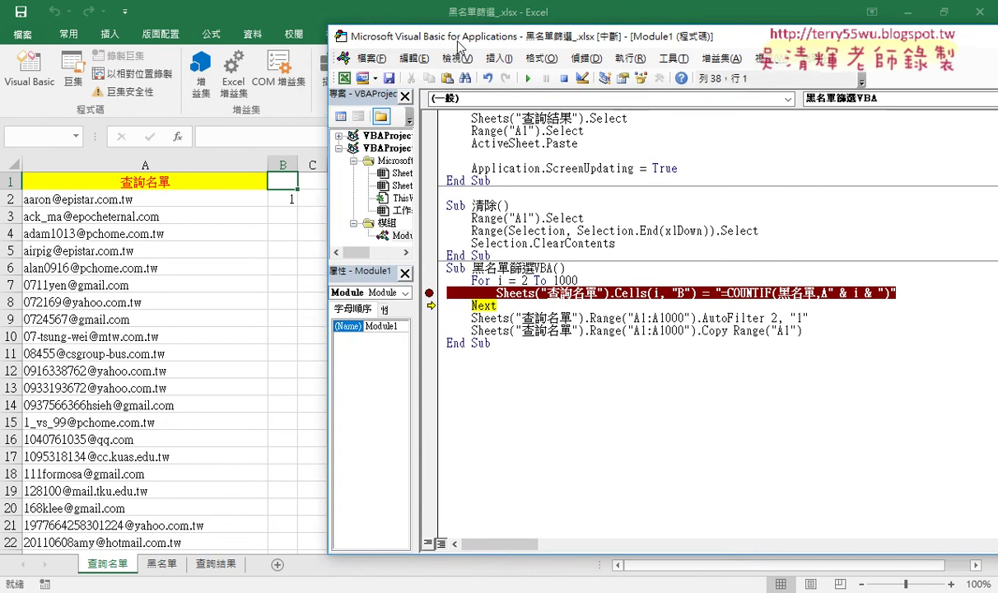
key("F8")
key("F8")
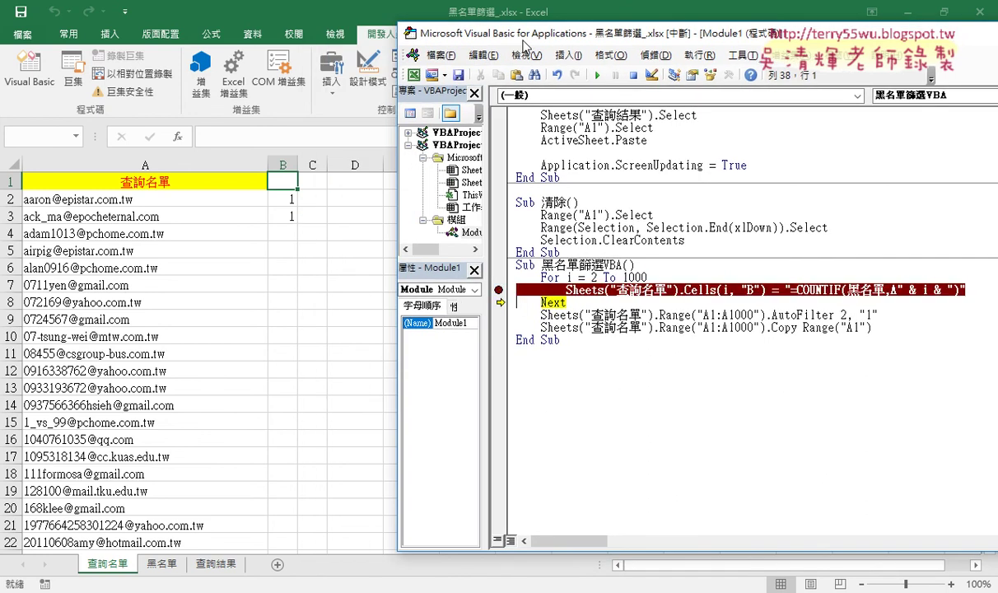
key("F8")
key("F8")
key("F8")
key("F8")
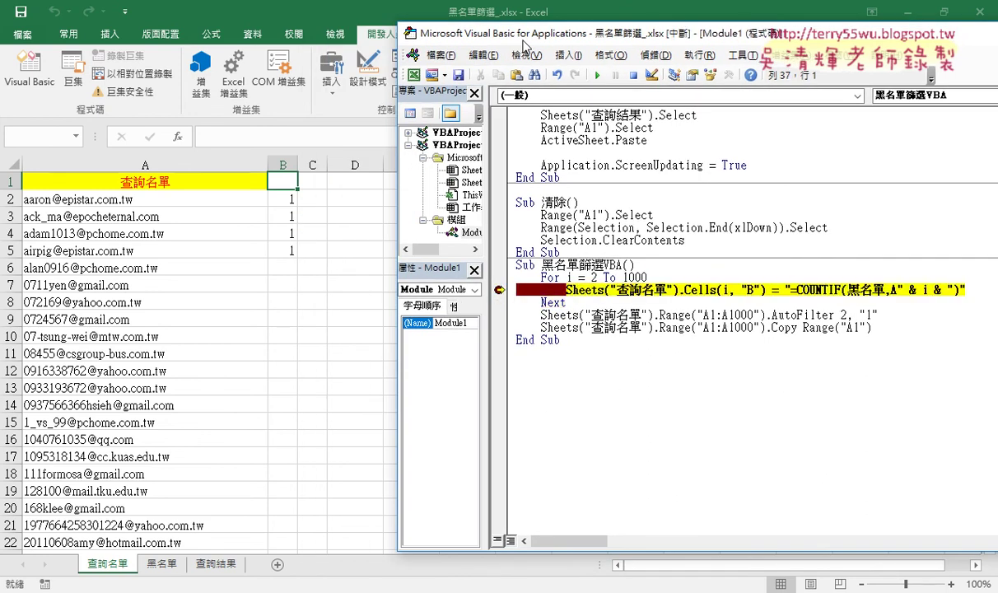
- Move the breakpoint to the AutoFilter line and run on until run-time error 1004 appears
left_click(501, 290)
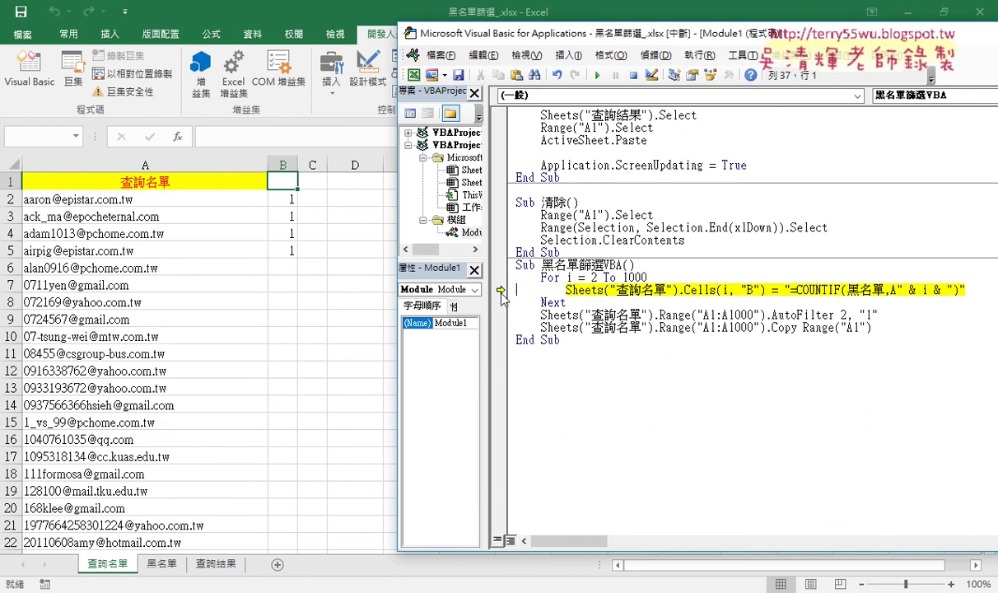
left_click(499, 315)
key("F5")
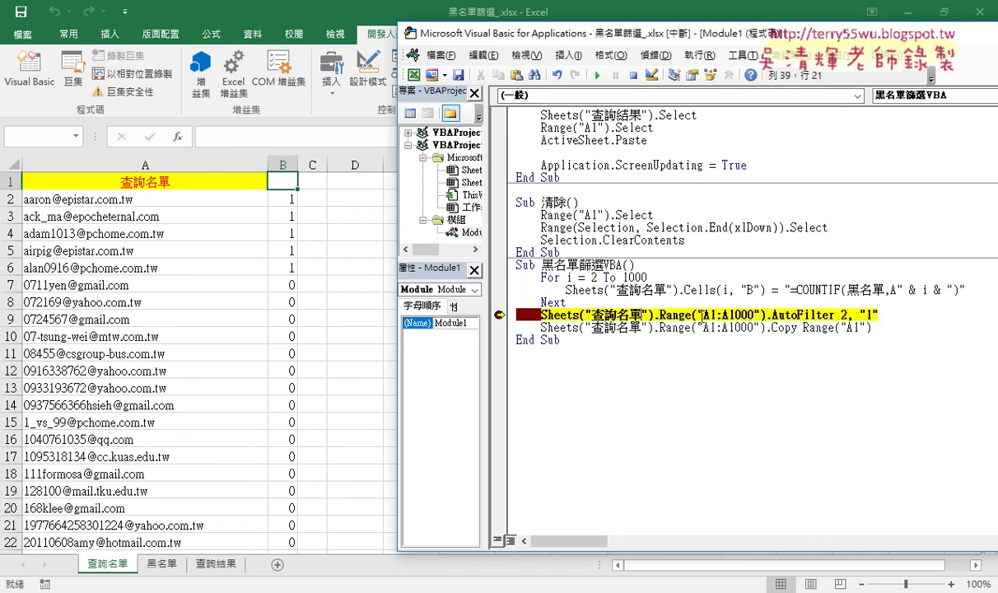
key("F5")
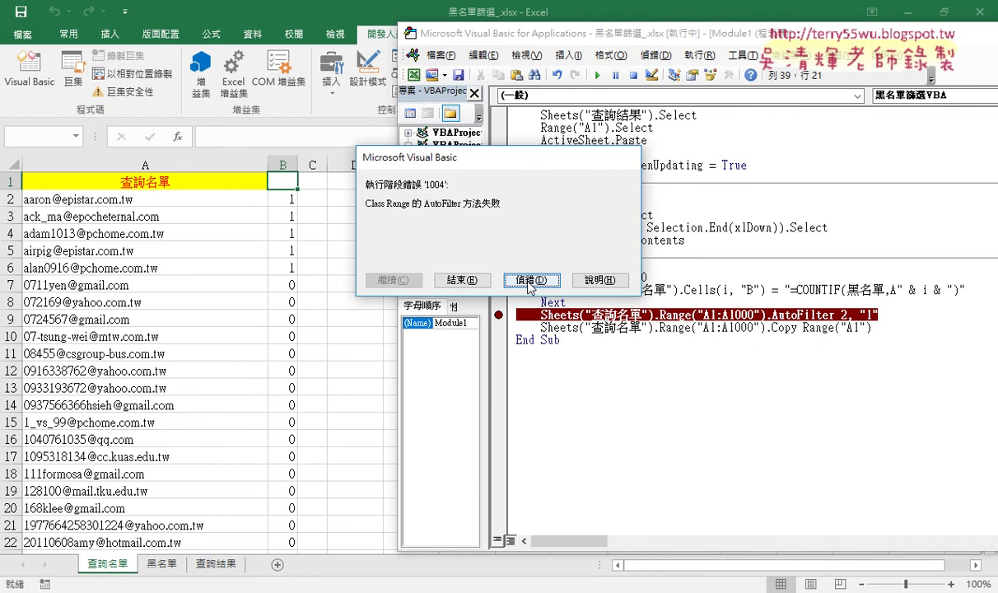
- Debug the error, remove the quotes so the criterion is 1, and resume
left_click(531, 280)
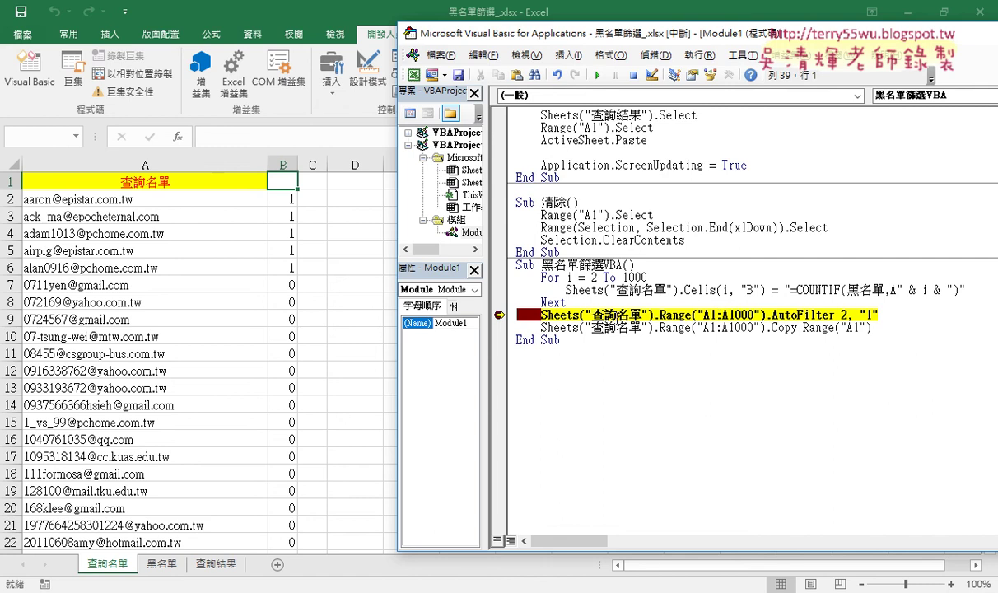
left_click(861, 314)
key("BackSpace")
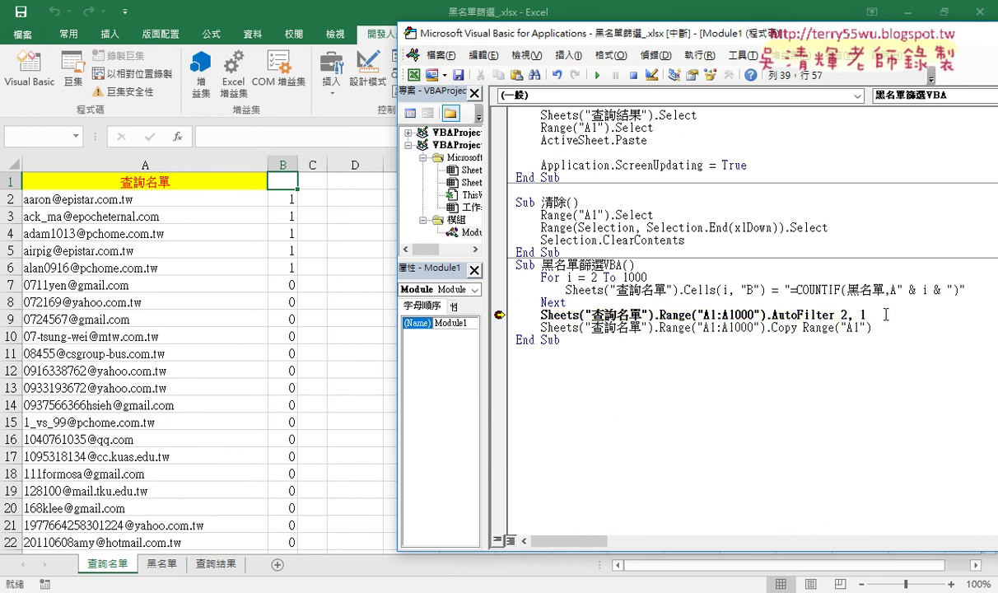
key("F5")
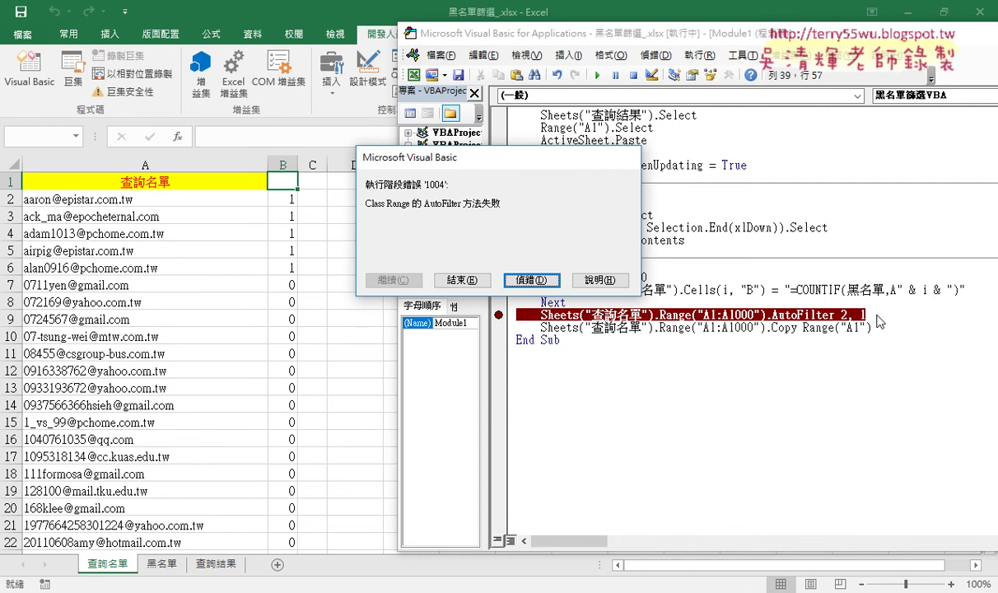
- Debug again, widen the filter range to A1:B1000, and step on to filter 27 records
left_click(539, 280)
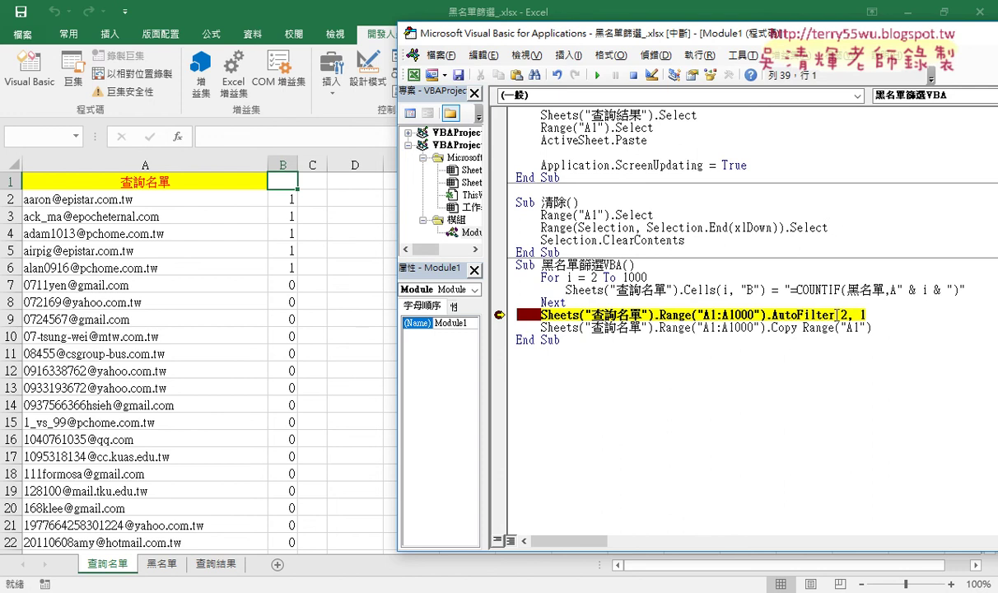
left_click(837, 314)
left_click_drag(837, 315, 844, 315)
key("Right")
key("Right")
key("Right")
key("shift+Right")
left_click(816, 315)
key("F8")
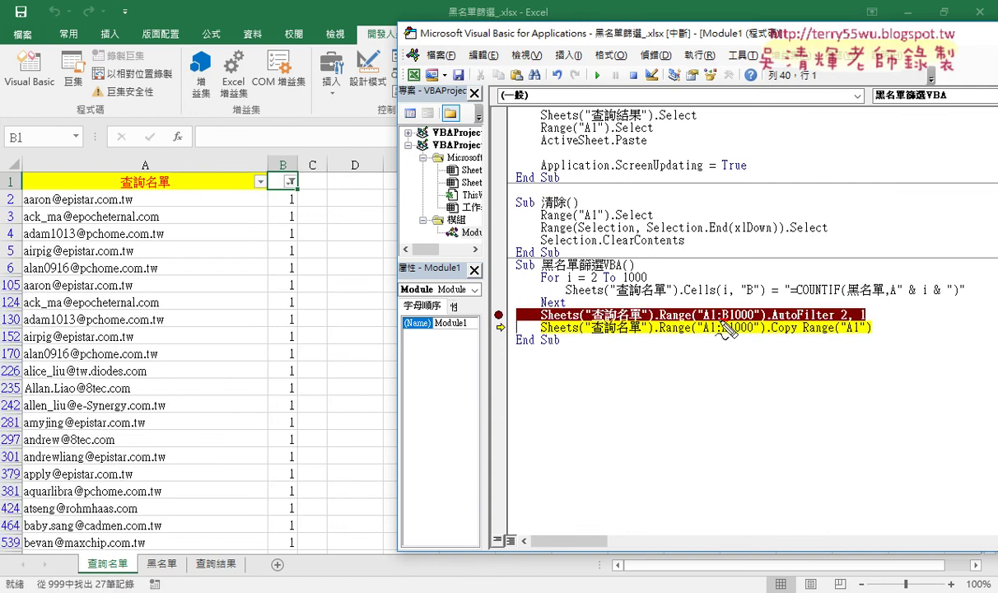
- Show the empty 查詢結果 sheet and bring back the paused macro's code window
left_click_drag(119, 183, 179, 170)
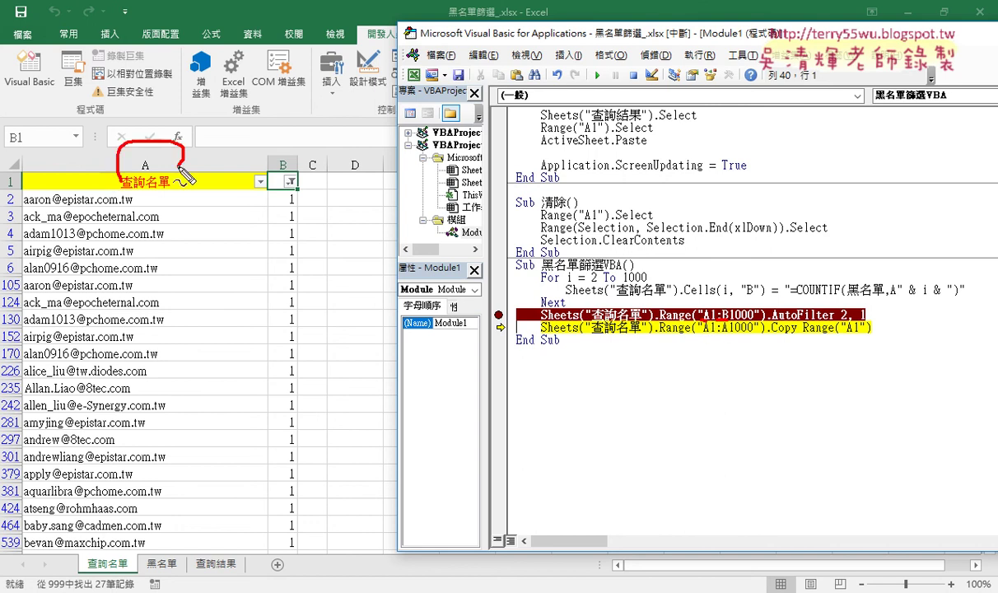
left_click_drag(270, 167, 309, 157)
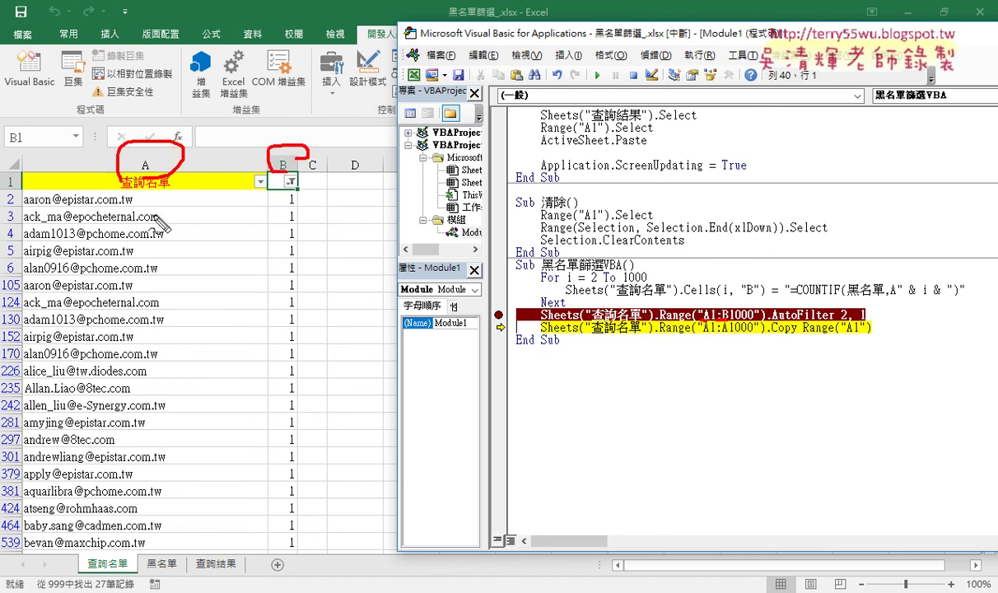
mouse_move(153, 216)
left_mouse_down()
mouse_move(275, 360)
mouse_move(249, 368)
left_mouse_up()
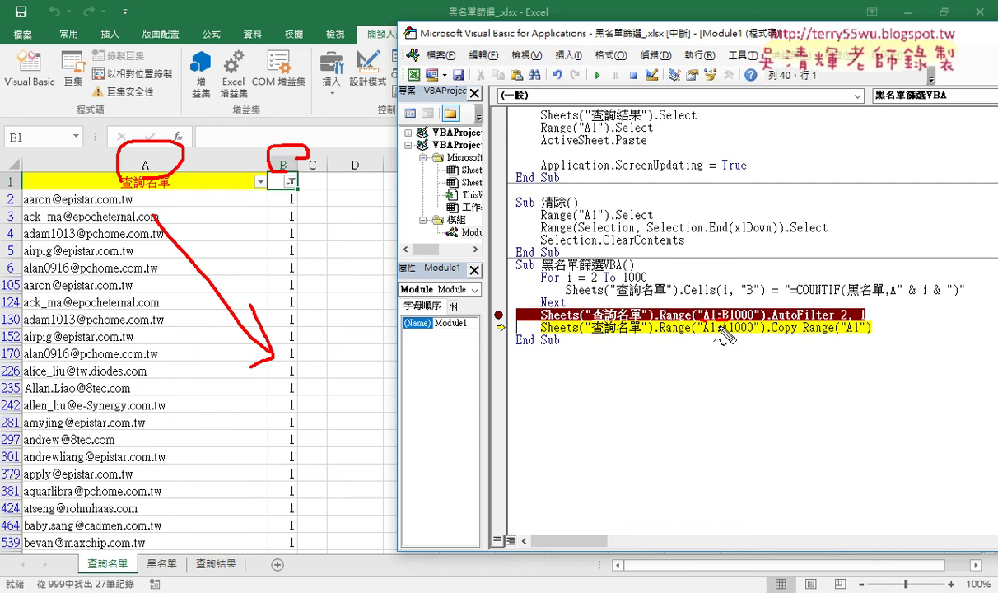
key("Escape")
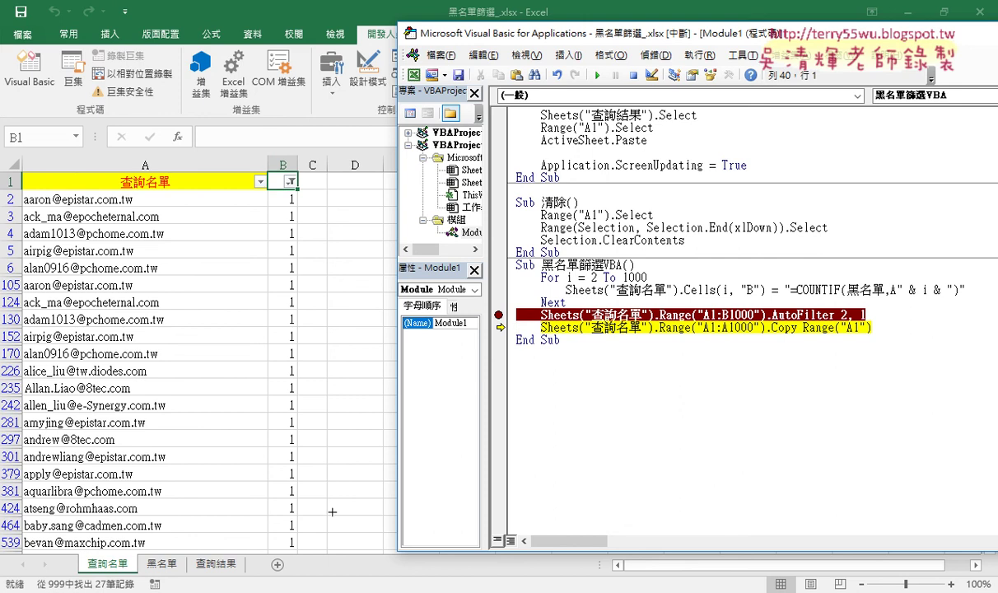
left_click(207, 568)
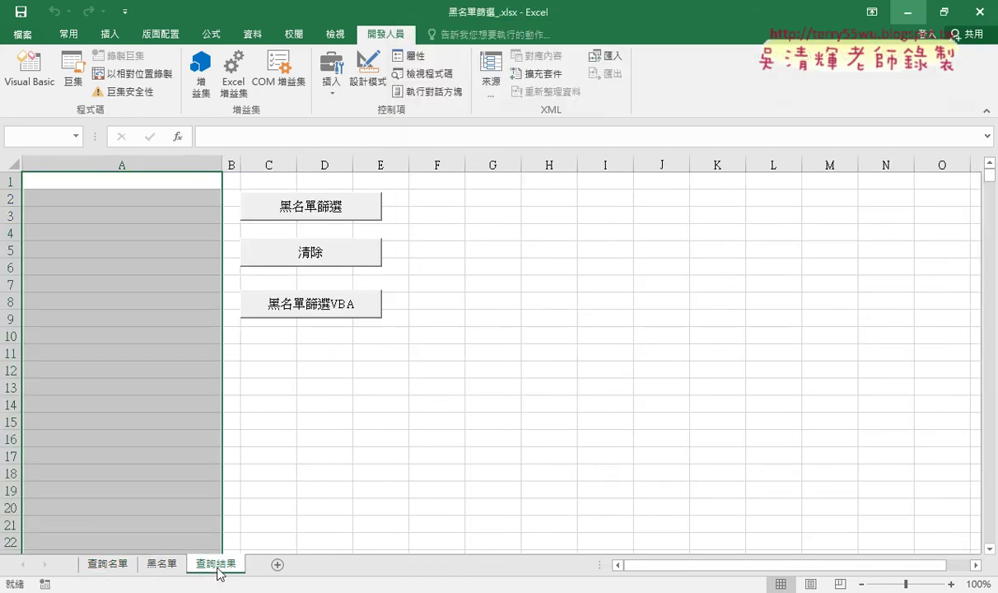
left_click(38, 81)
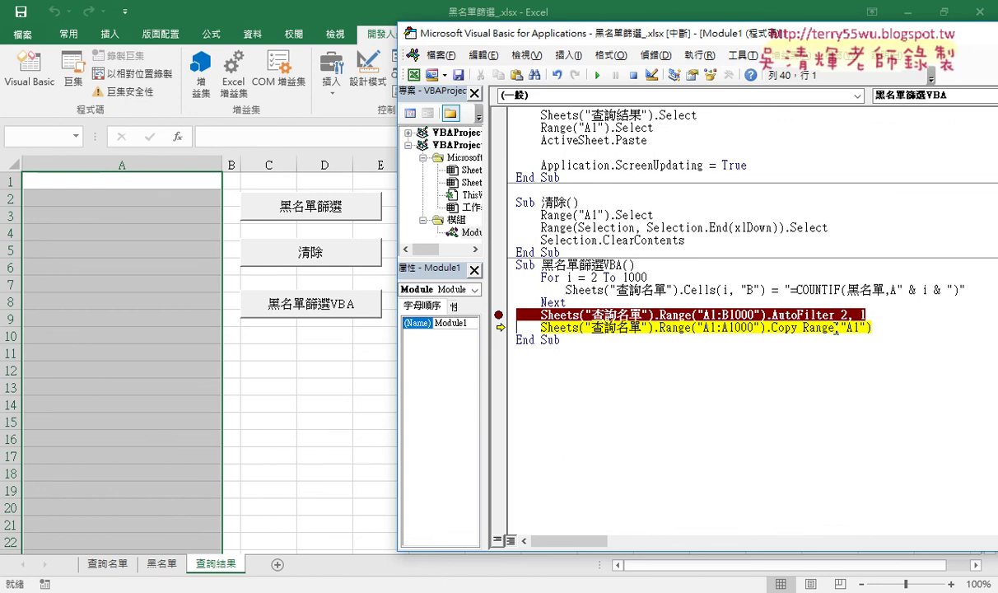
- Run the Copy line to fill 查詢結果, then change the copy range to start at A2
key("F8")
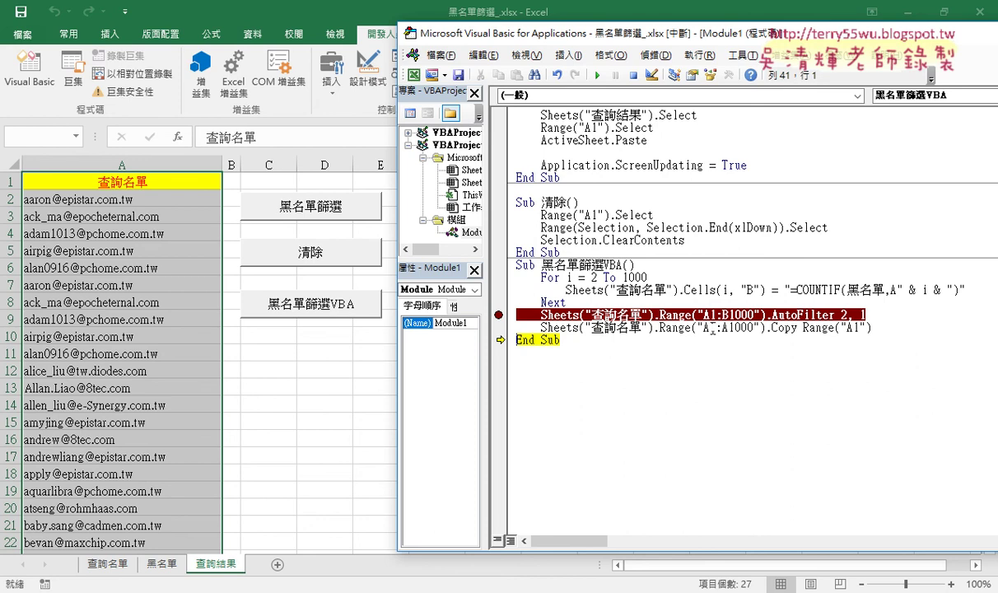
left_click_drag(708, 327, 713, 327)
type("2")
- Select the macro's statements in the code window
left_click_drag(873, 328, 514, 276)
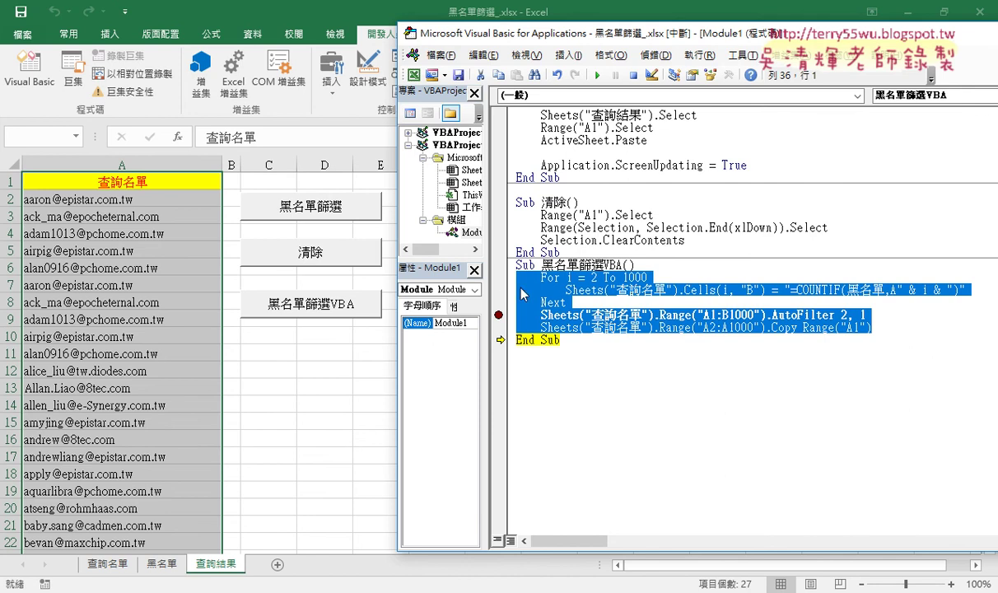
scroll(567, 368, "up", 7)
scroll(566, 367, "up", 1)
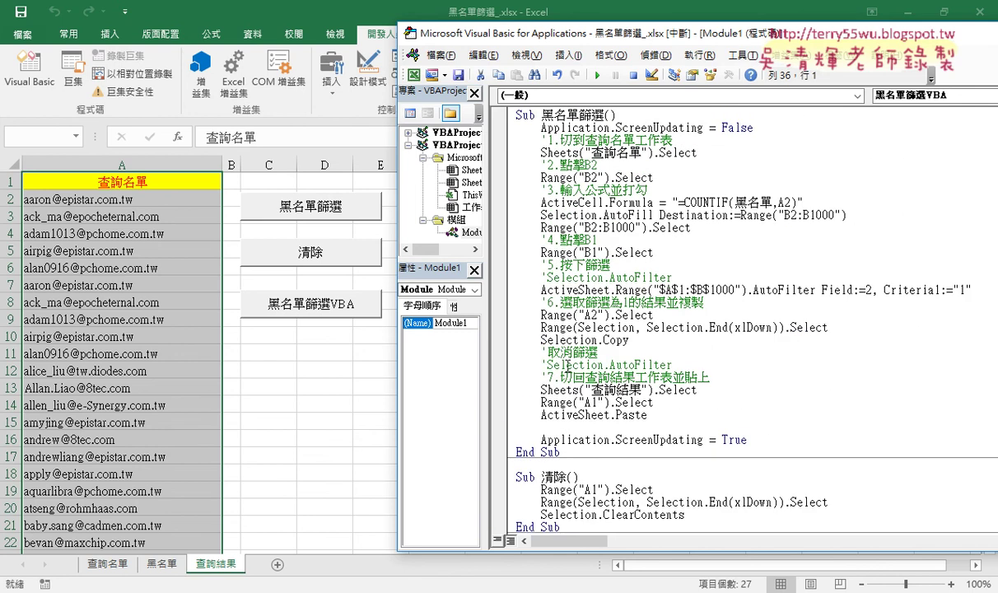
mouse_move(747, 440)
left_mouse_down()
mouse_move(591, 416)
mouse_move(516, 128)
left_mouse_up()
scroll(658, 375, "down", 3)
scroll(658, 375, "down", 3)
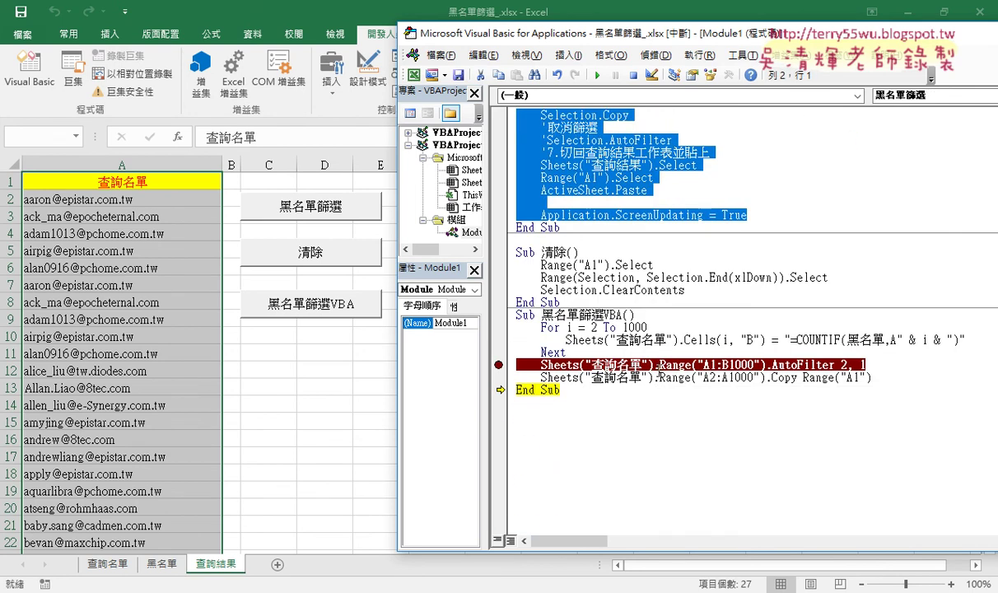
left_click_drag(873, 377, 502, 333)
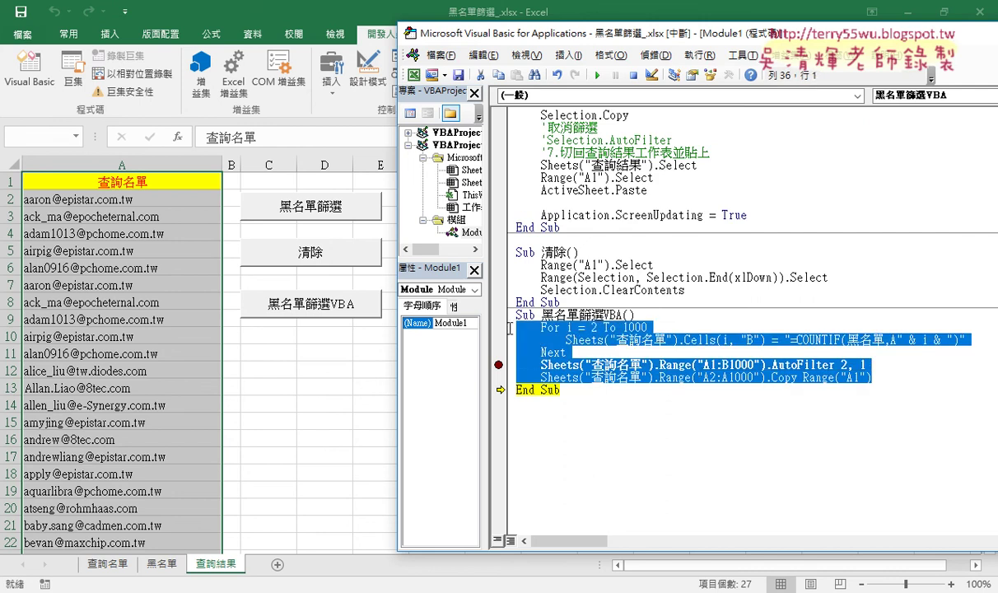